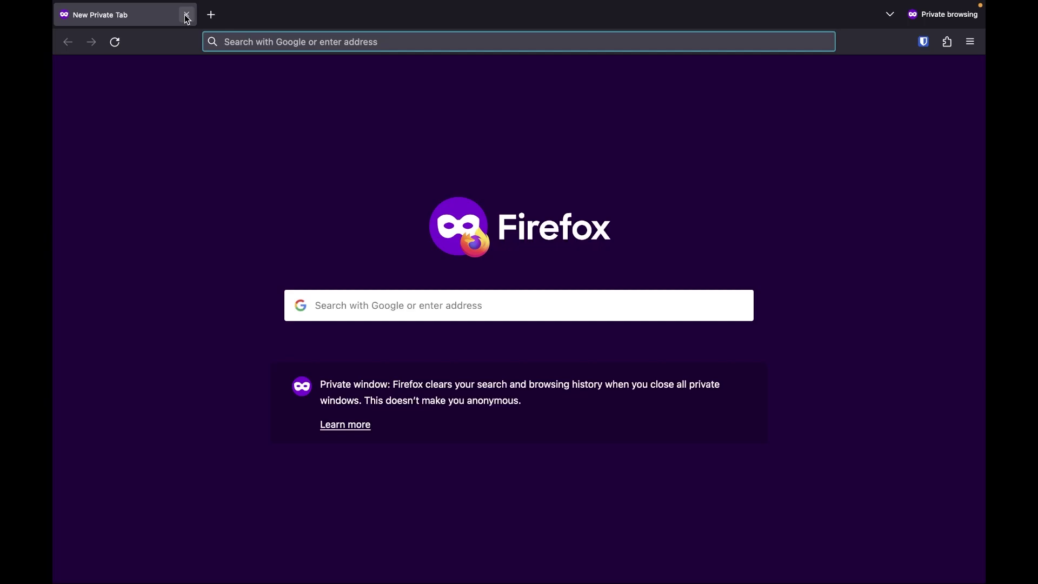
Enter 10.11.206.12 in Firefox's address bar, fixing typos and dropping the autofill, to load the iDRAC login page
left_click(247, 41)
type("10.20.")
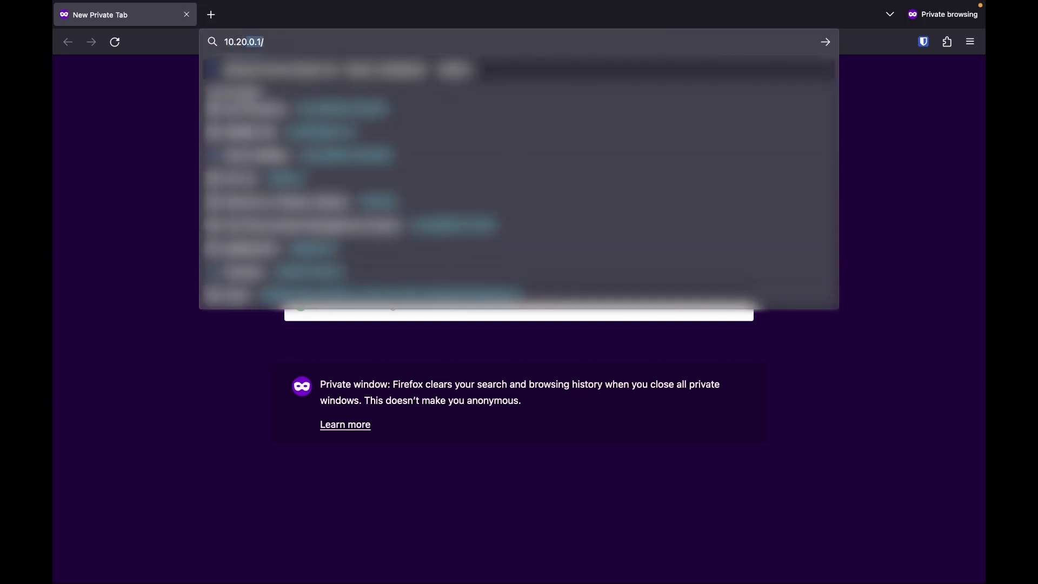
key("BackSpace")
key("BackSpace")
key("BackSpace")
key("BackSpace")
type("1")
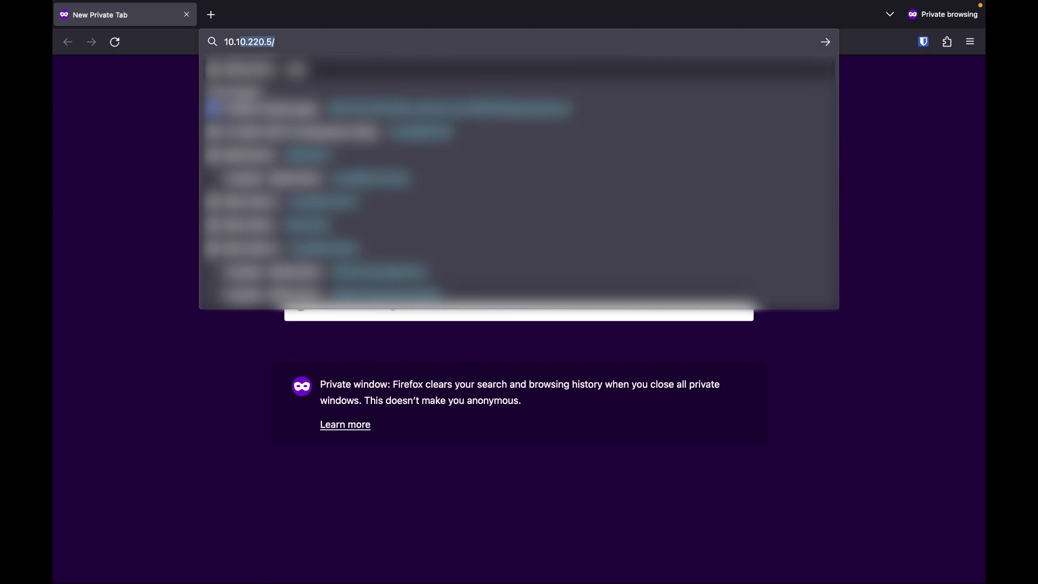
type("1.206.4")
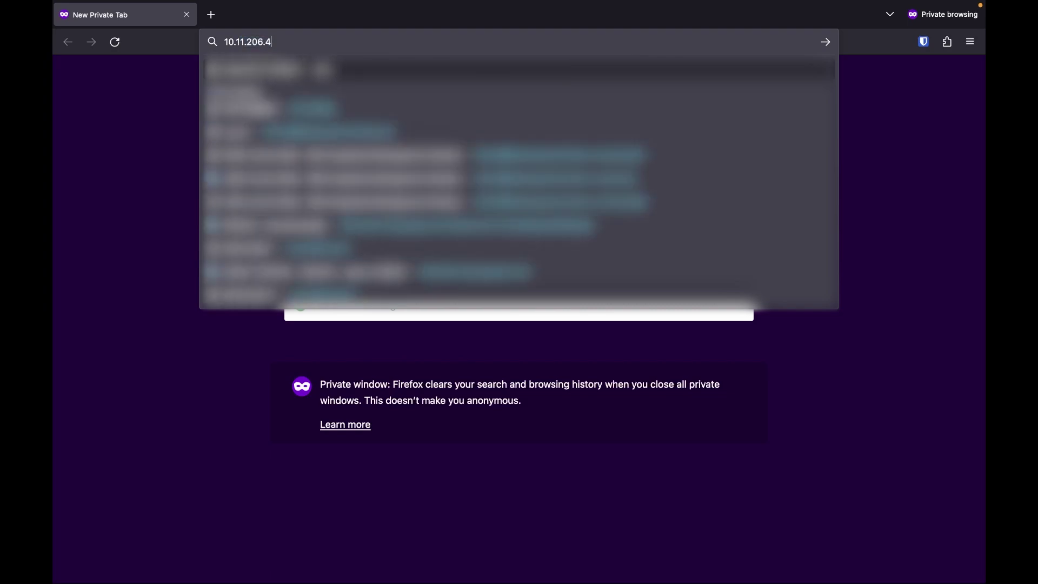
key("BackSpace")
type("12")
key("Return")
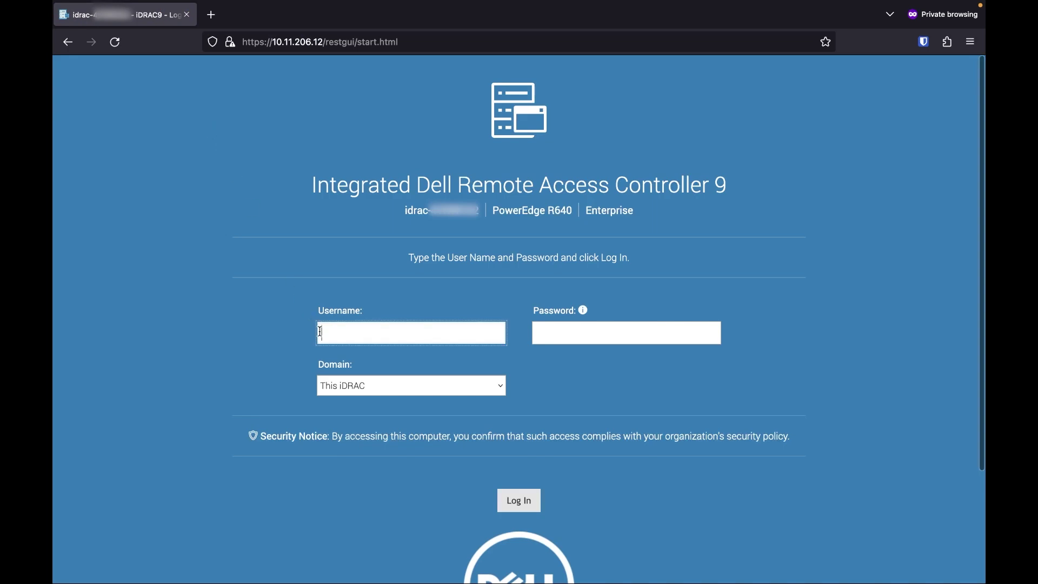
Sign in to iDRAC9 as root with the administrator password
scroll(452, 165, "down", 4)
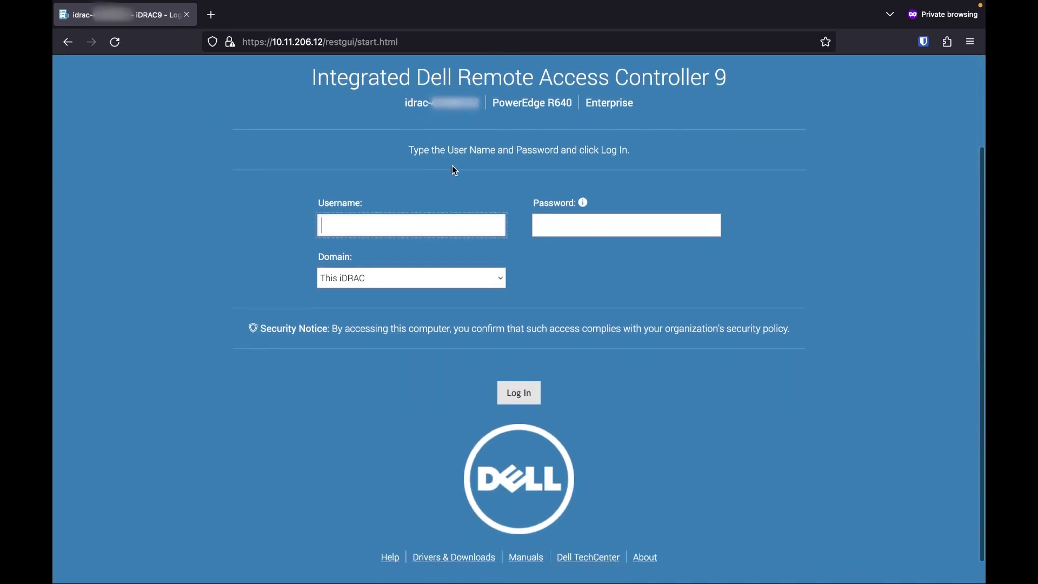
scroll(452, 165, "up", 3)
scroll(452, 165, "up", 1)
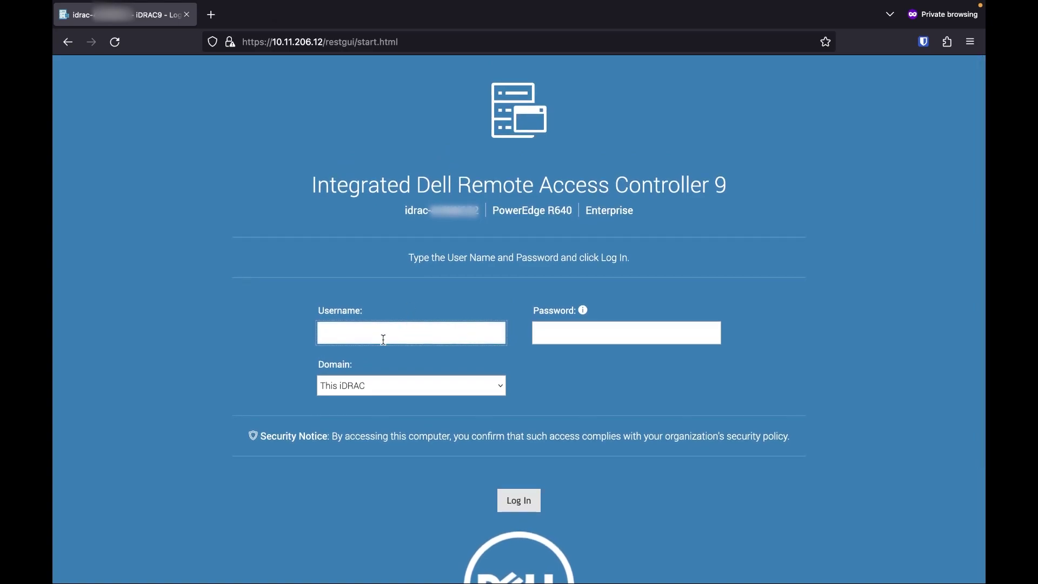
type("root")
key("Tab")
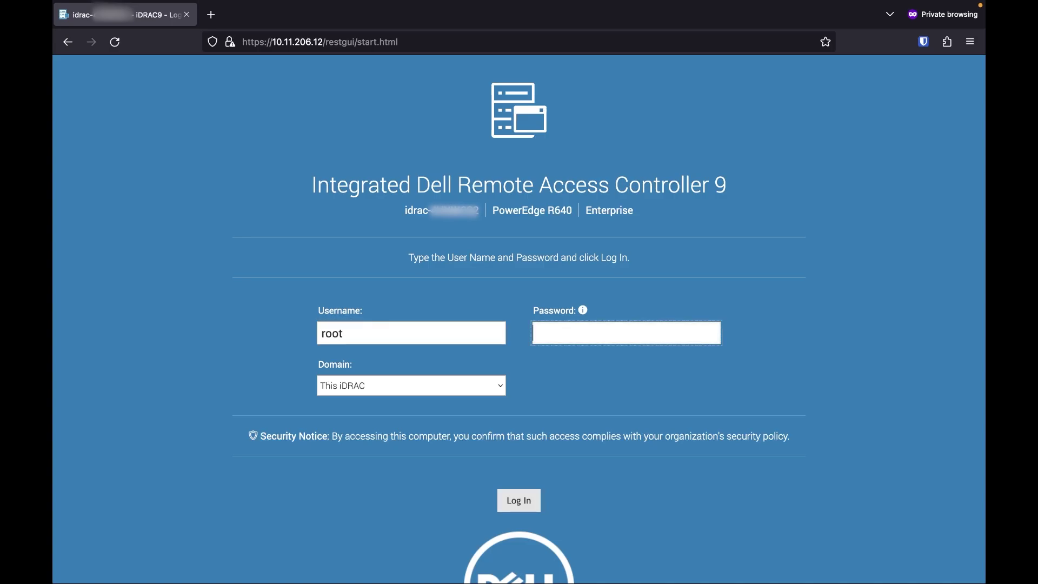
type("***************")
key("Return")
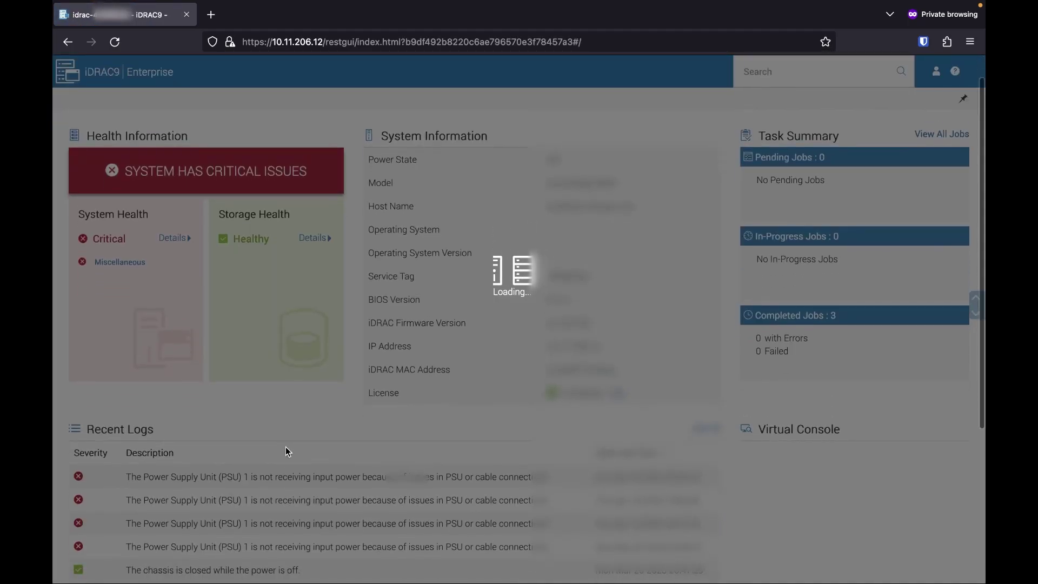
scroll(416, 259, "down", 3)
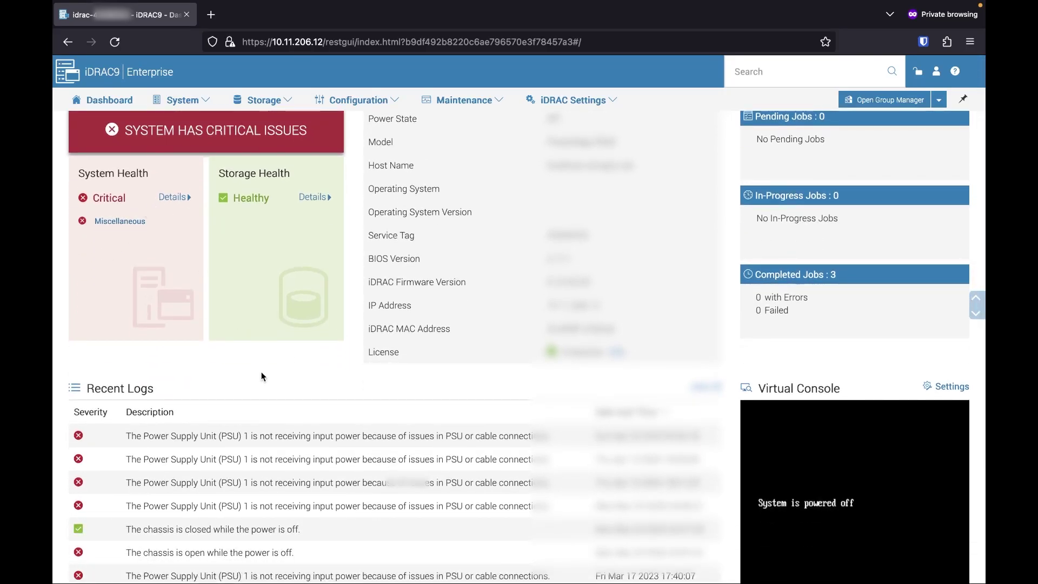
scroll(261, 372, "down", 3)
scroll(261, 372, "up", 6)
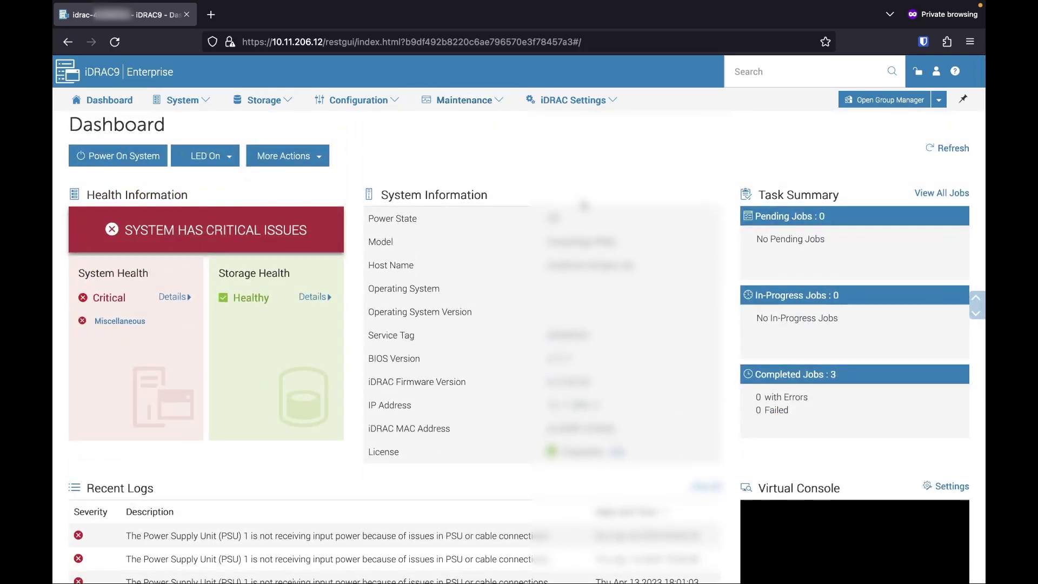
scroll(762, 467, "down", 5)
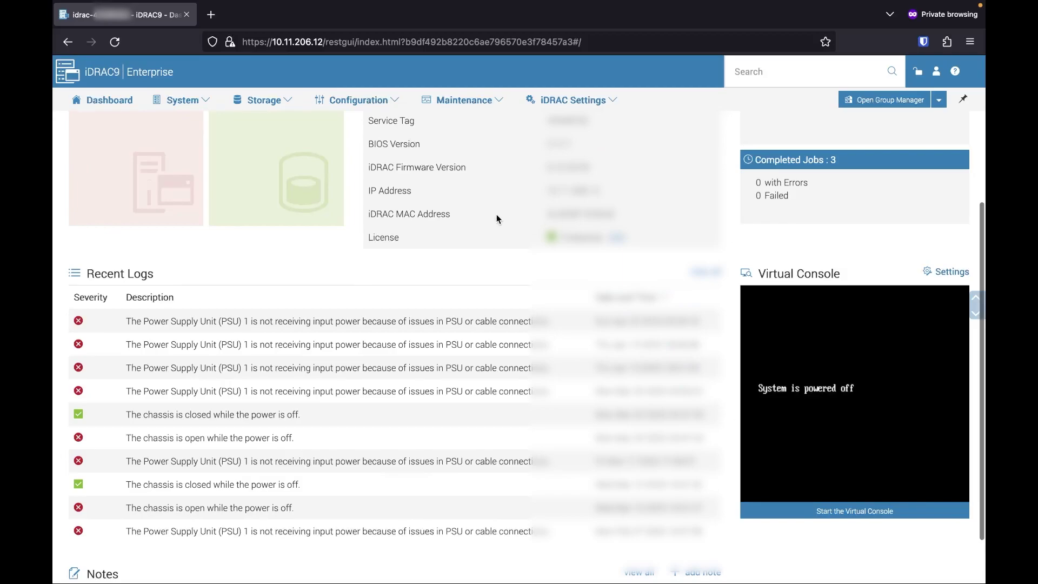
scroll(461, 150, "up", 5)
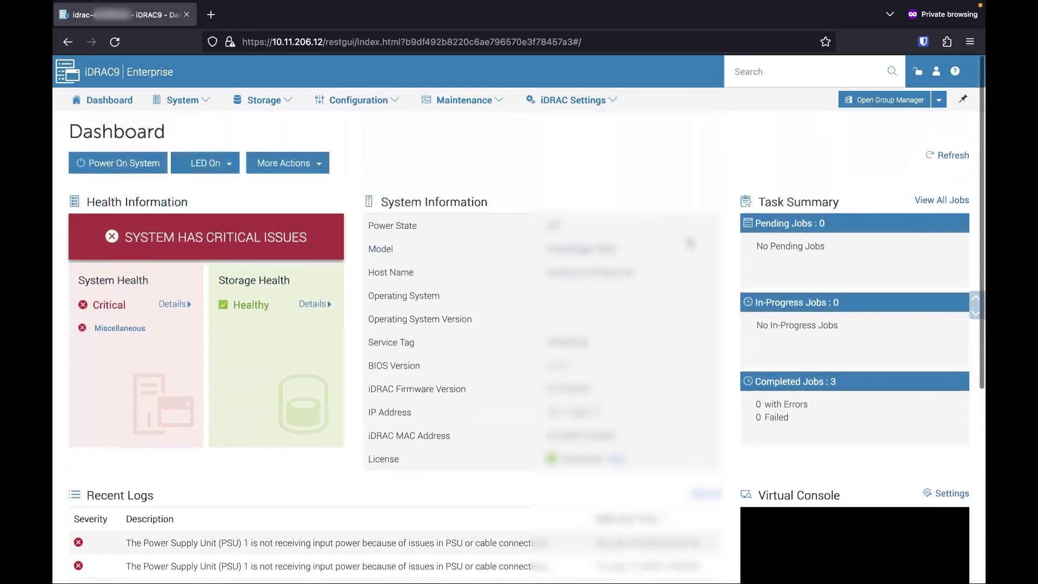
left_click(266, 104)
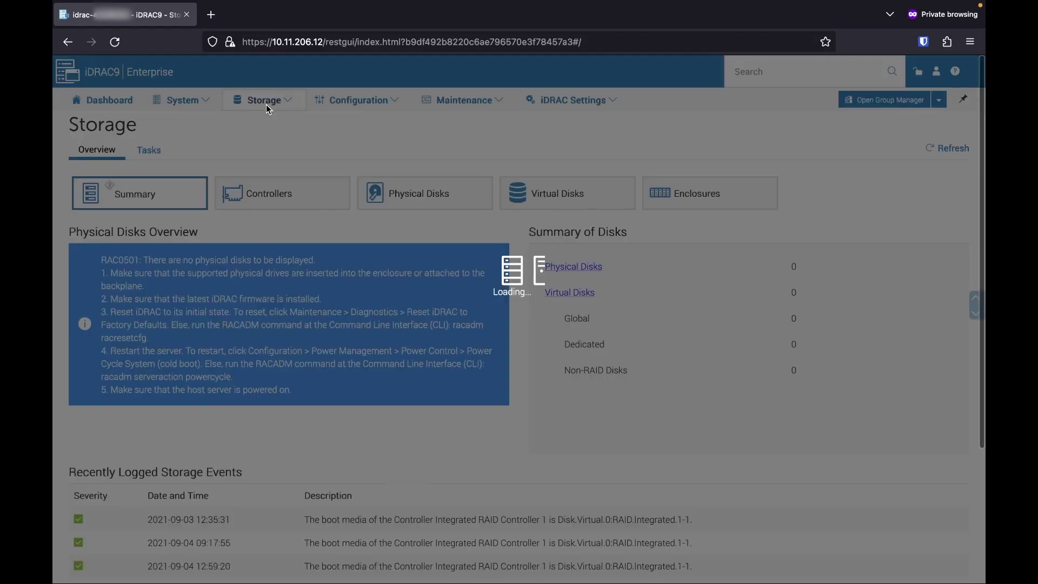
left_click(255, 197)
left_click(406, 193)
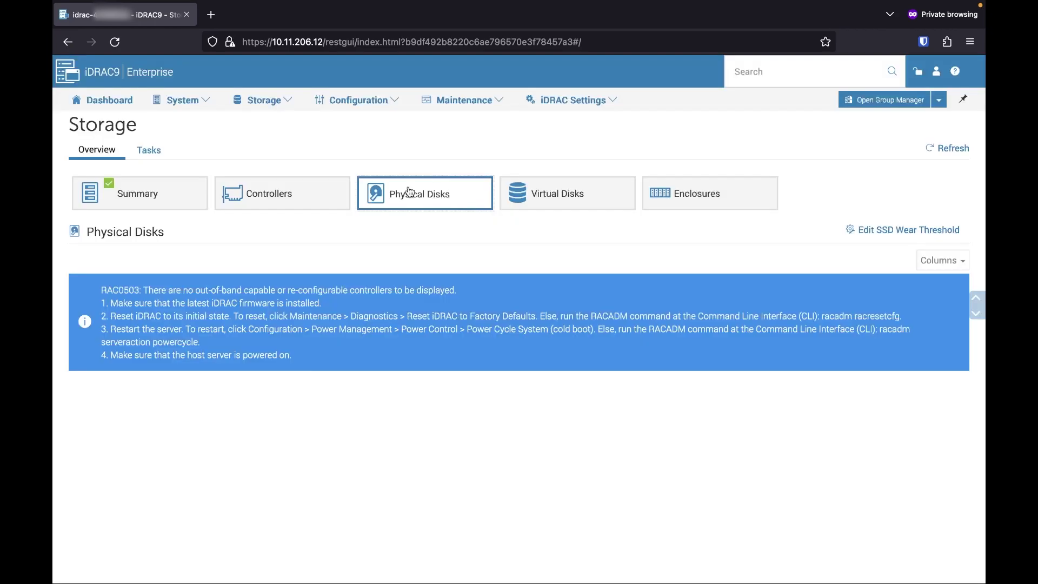
left_click(505, 193)
left_click(115, 101)
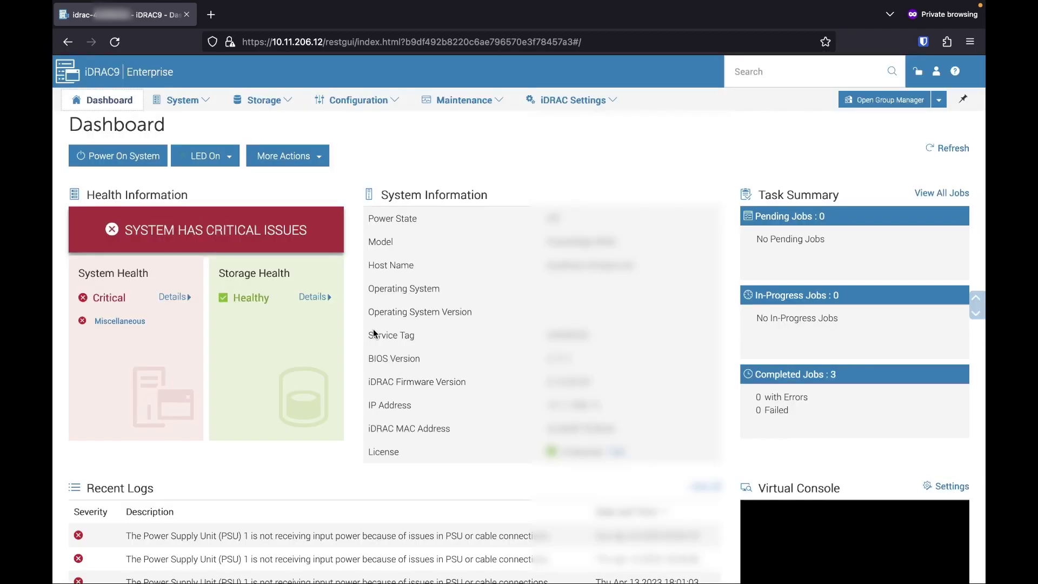
Launch the Virtual Console from its preview and allow pop-ups for 10.11.206.12
scroll(373, 329, "down", 3)
left_click(789, 442)
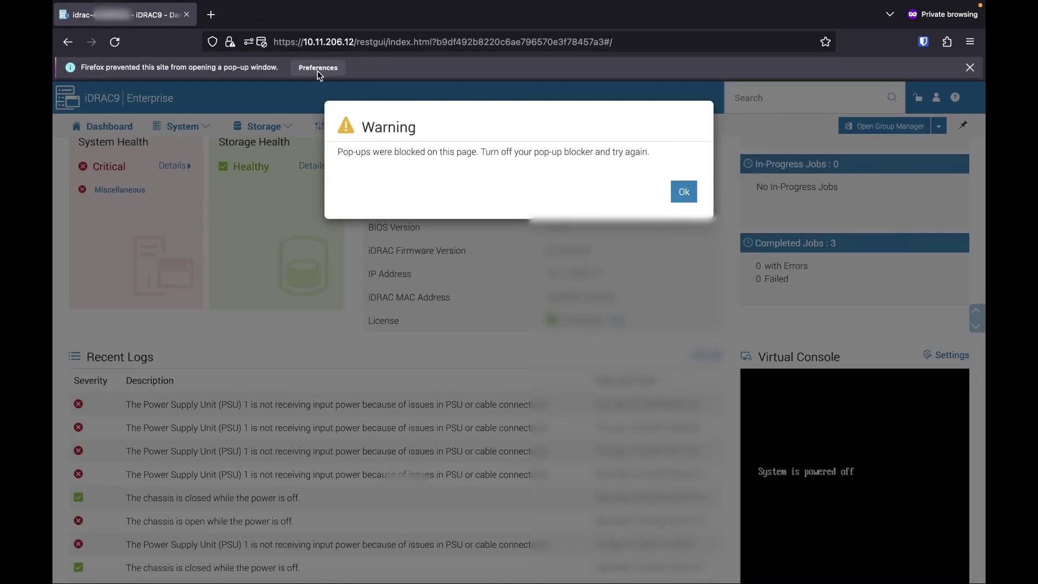
left_click(317, 69)
left_click(522, 196)
left_click(319, 73)
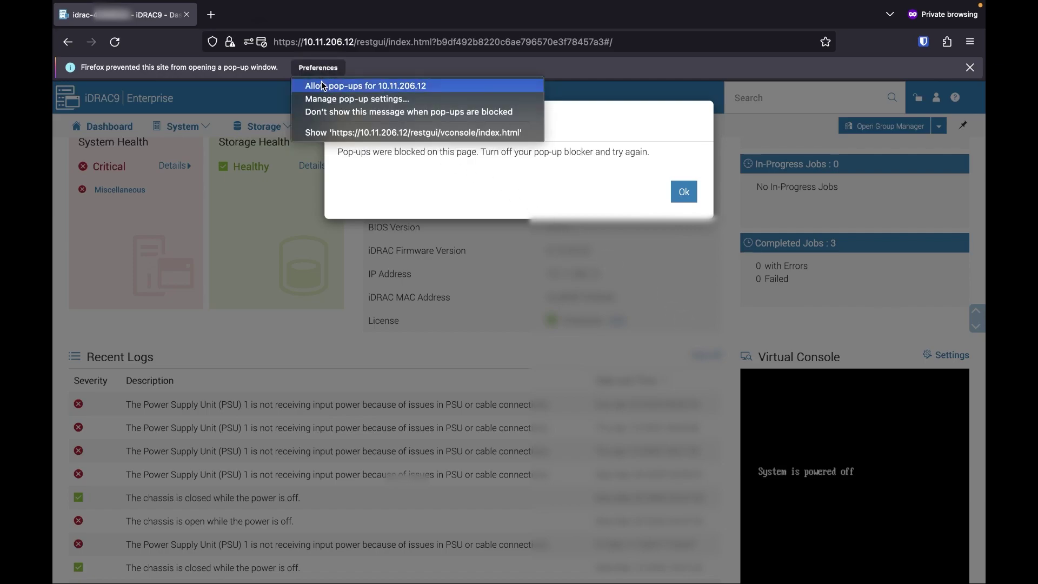
left_click(321, 86)
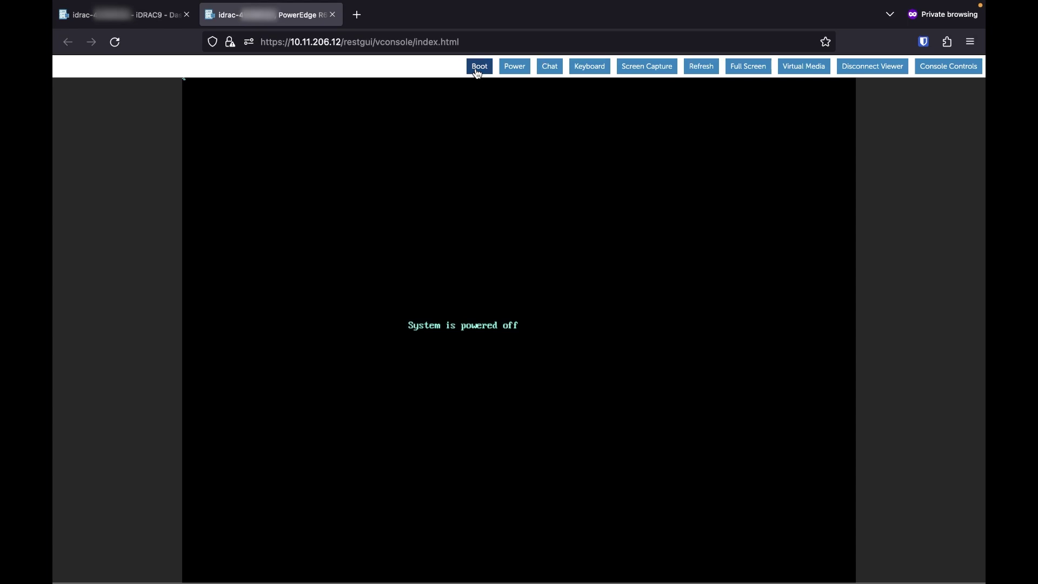
Connect virtual media to the server from the Virtual Media settings
left_click(806, 66)
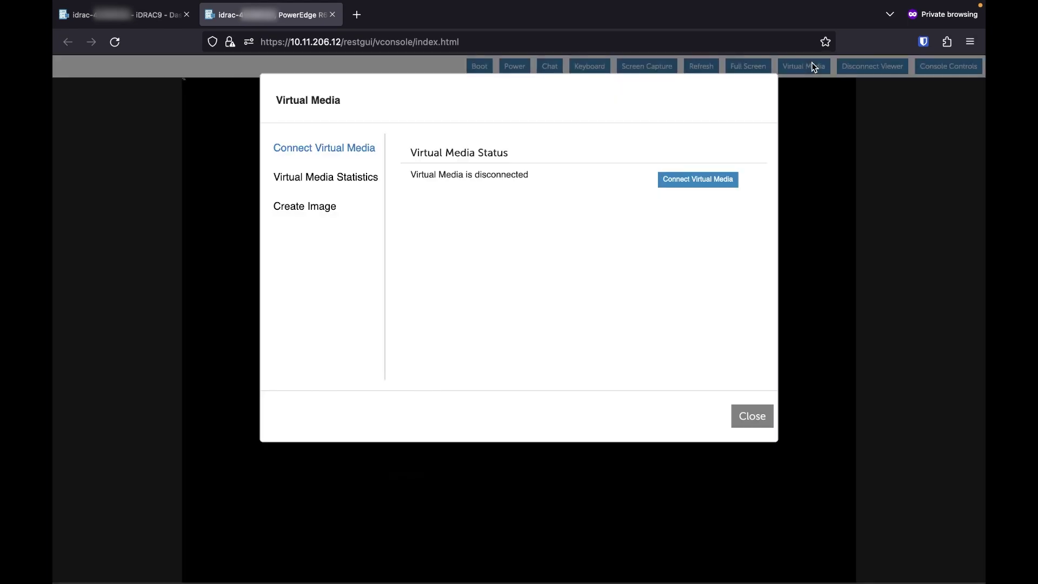
left_click(684, 184)
left_click(745, 414)
Set the next boot device to BIOS Setup, then request Power On System
left_click(481, 66)
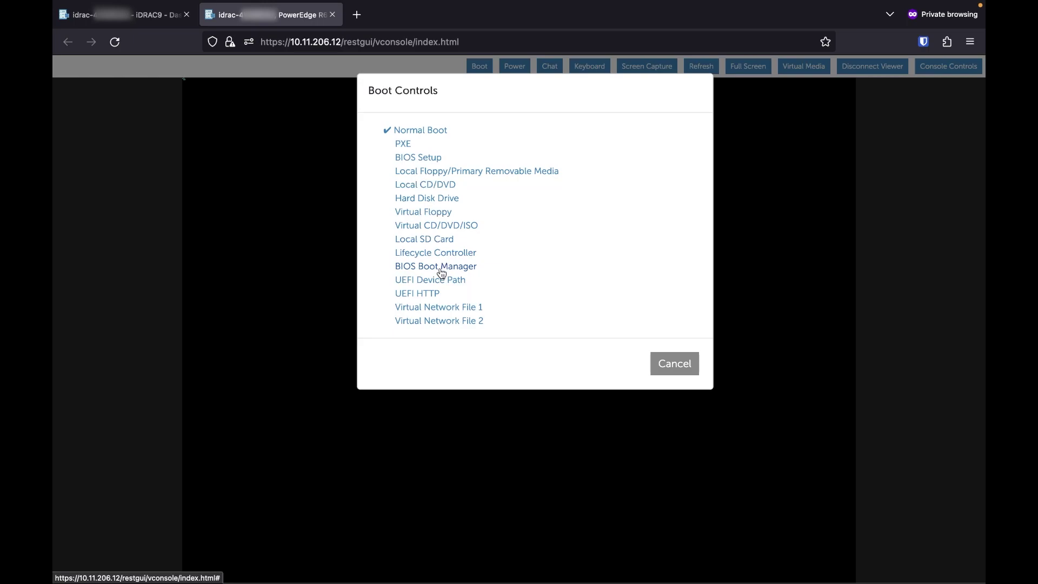
left_click(441, 272)
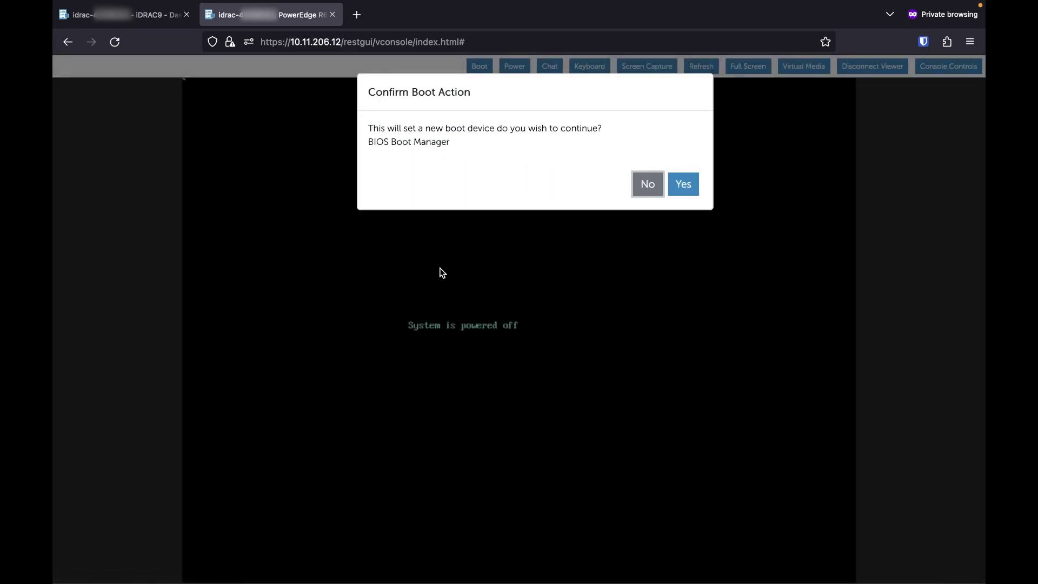
left_click(648, 183)
left_click(480, 66)
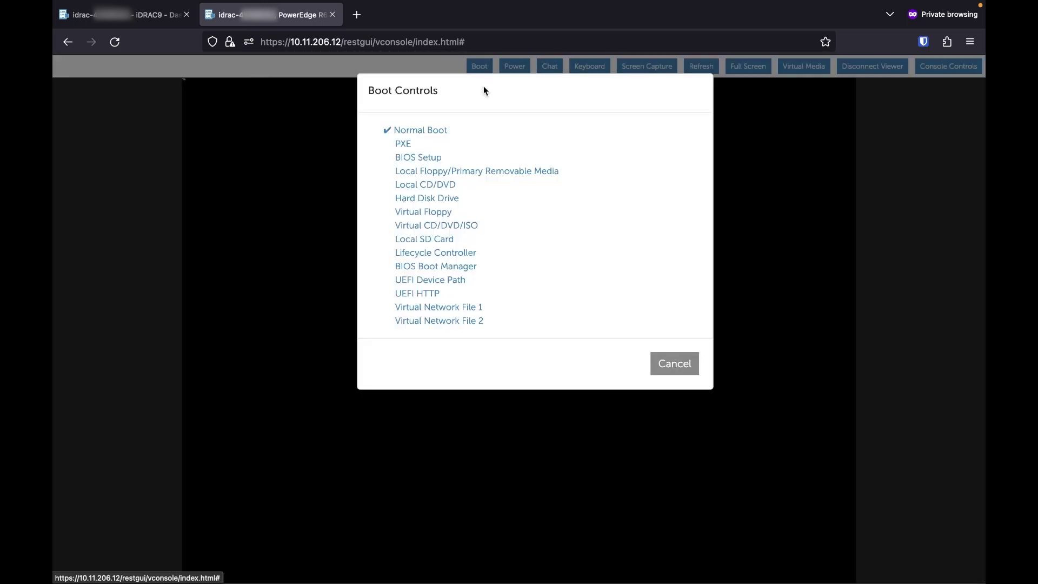
left_click(414, 159)
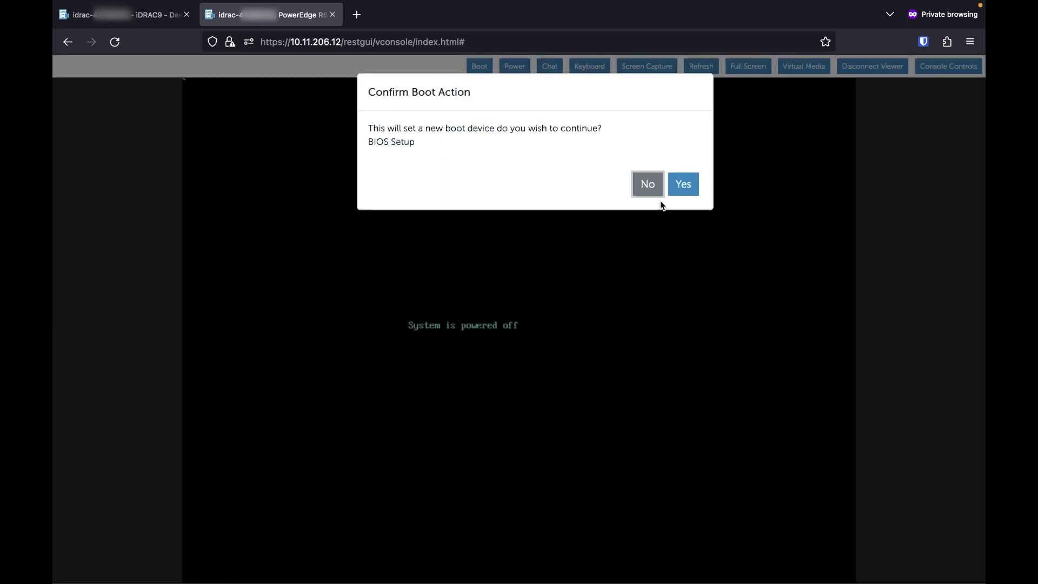
left_click(681, 185)
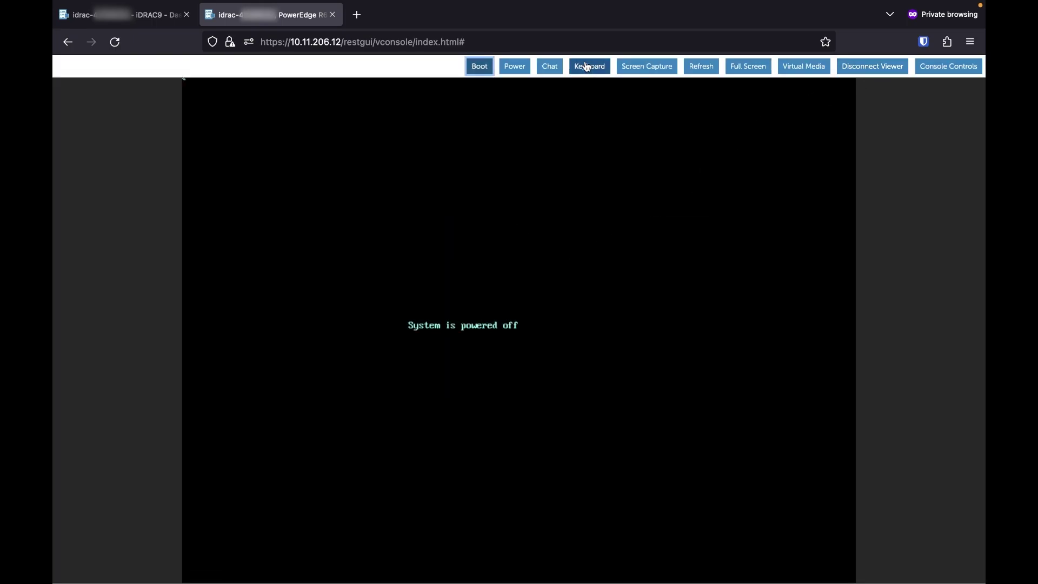
left_click(514, 66)
left_click(443, 131)
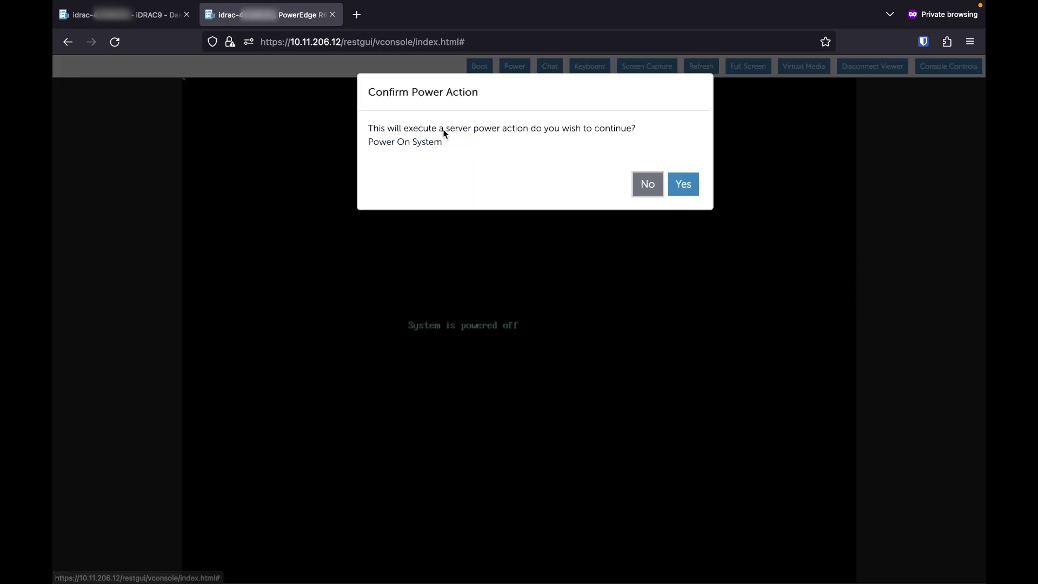
Confirm powering on, then check the next boot device during POST without changing it
left_click(674, 186)
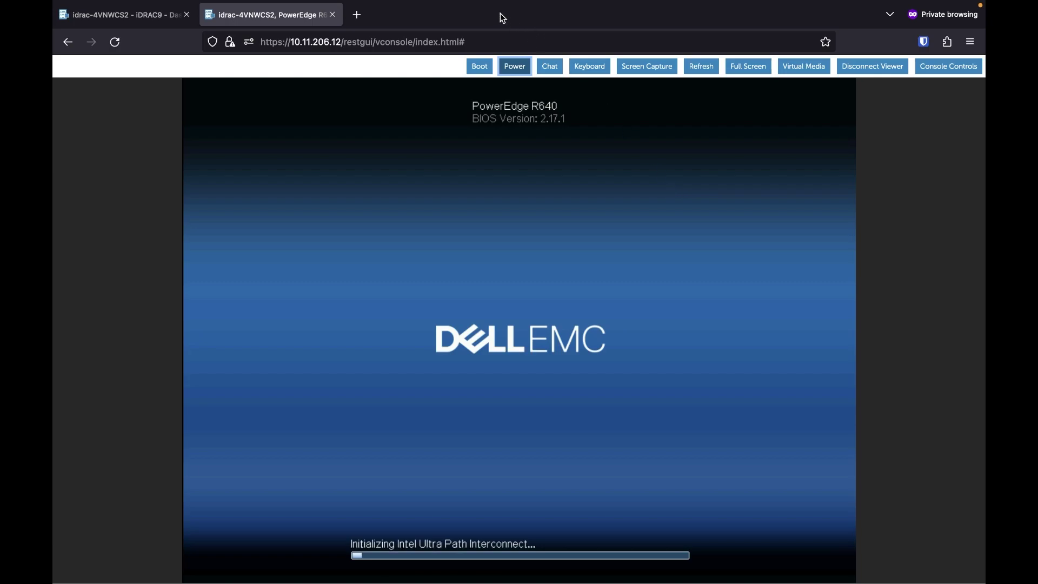
left_click(489, 68)
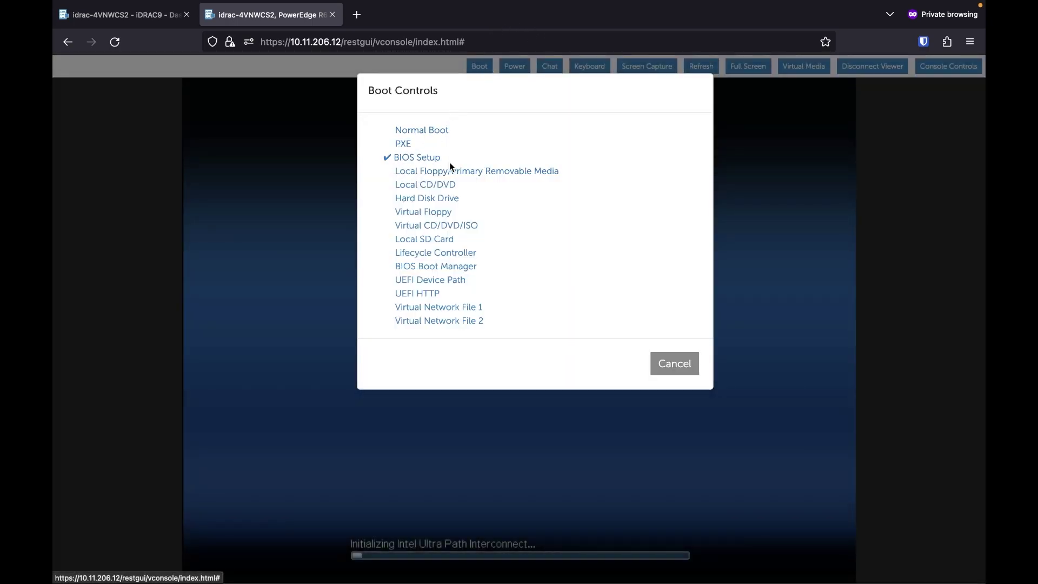
left_click(674, 370)
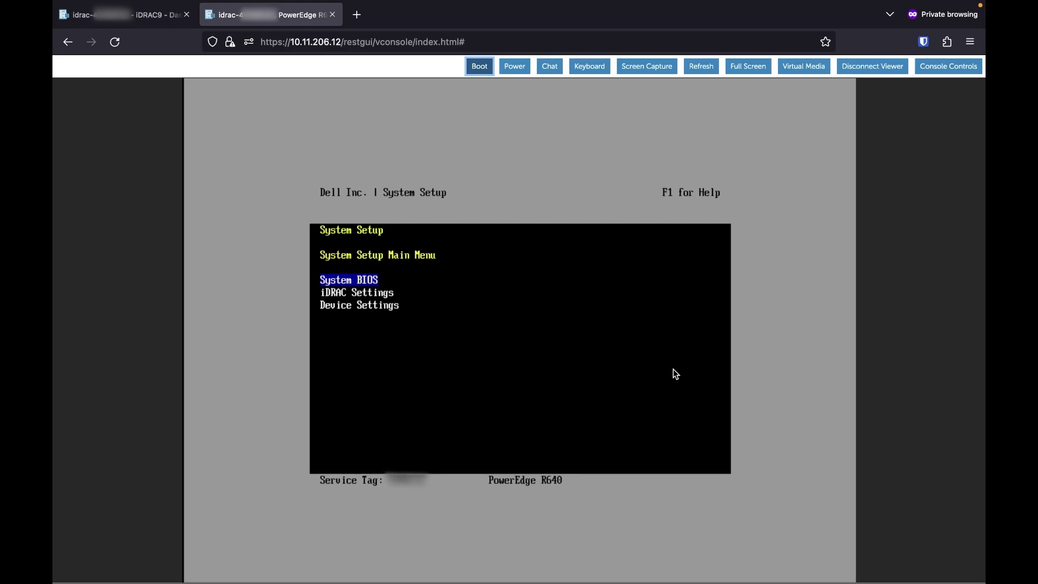
key("Return")
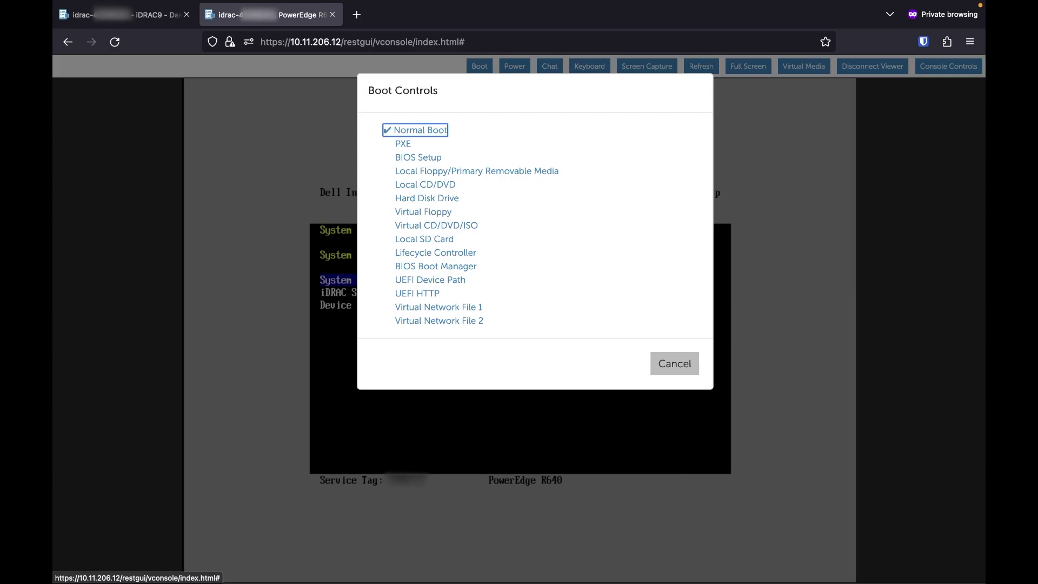
left_click(676, 363)
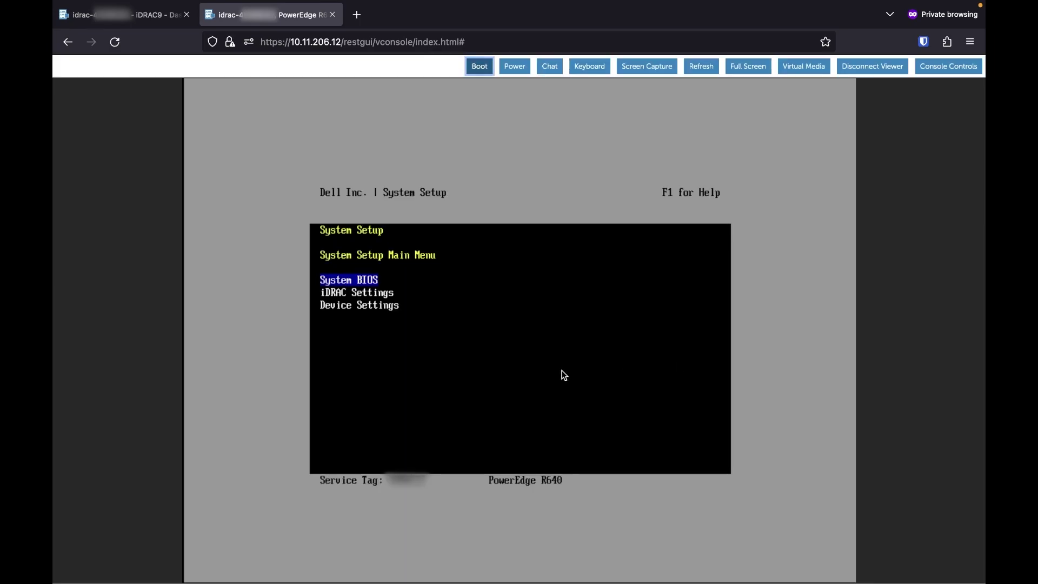
left_click(562, 371)
key("Return")
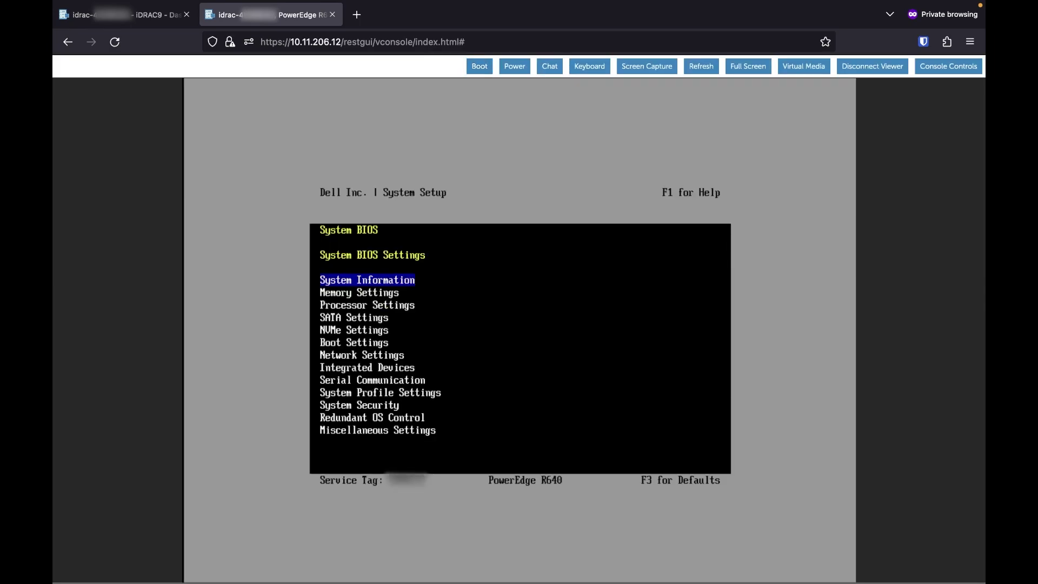
key("Return")
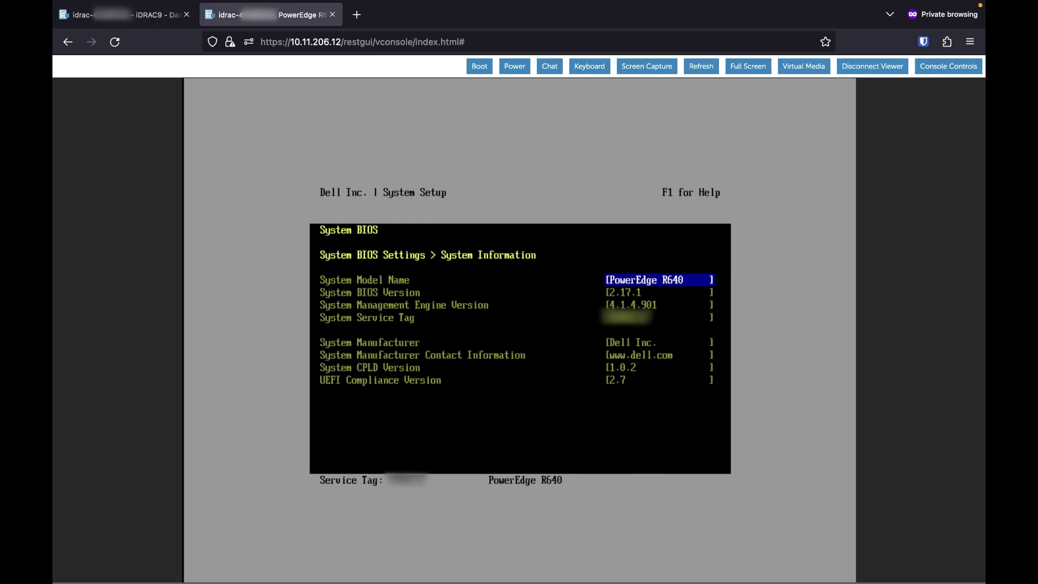
key("Escape")
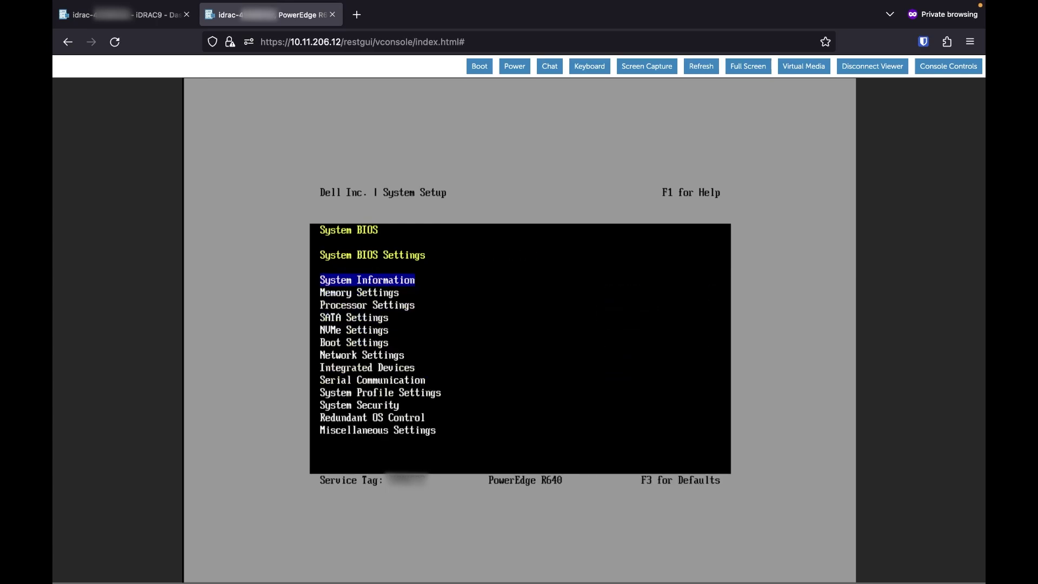
key("Down")
key("Down")
key("Up")
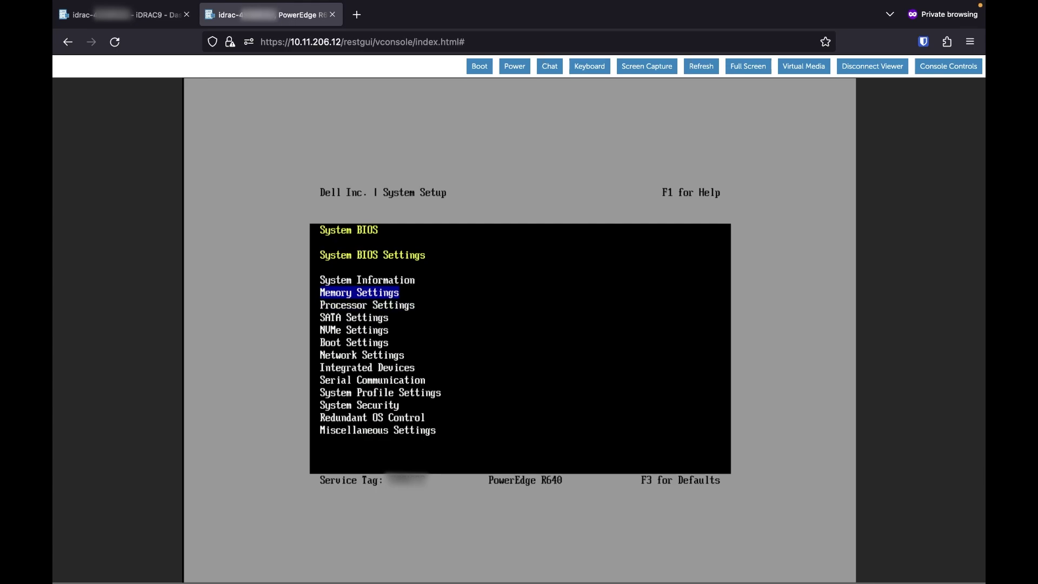
key("Return")
key("Down")
key("Down")
key("Down")
key("Down")
key("Down")
key("Down")
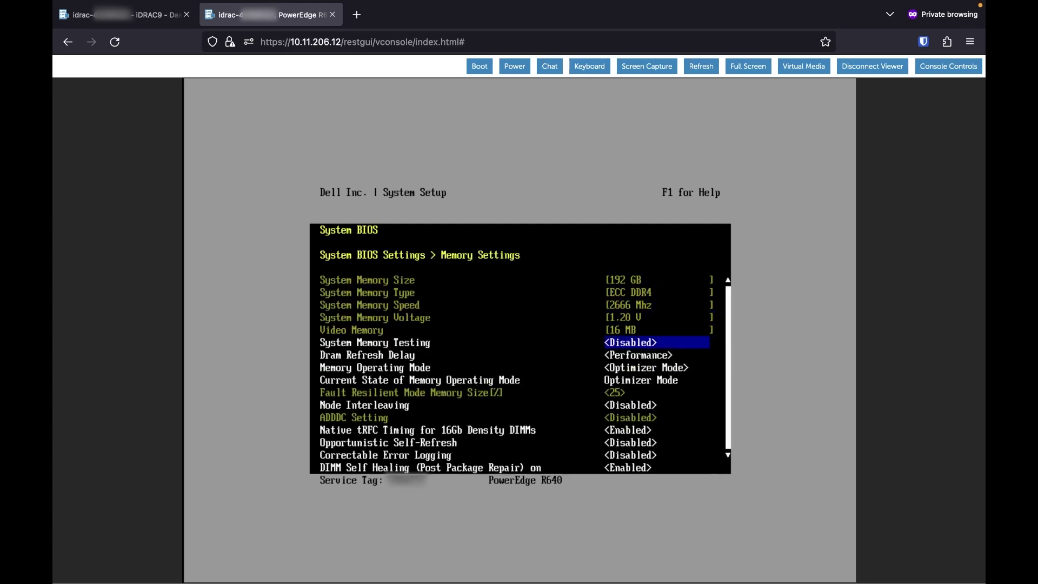
key("Down")
key("Down")
key("Down")
key("Down")
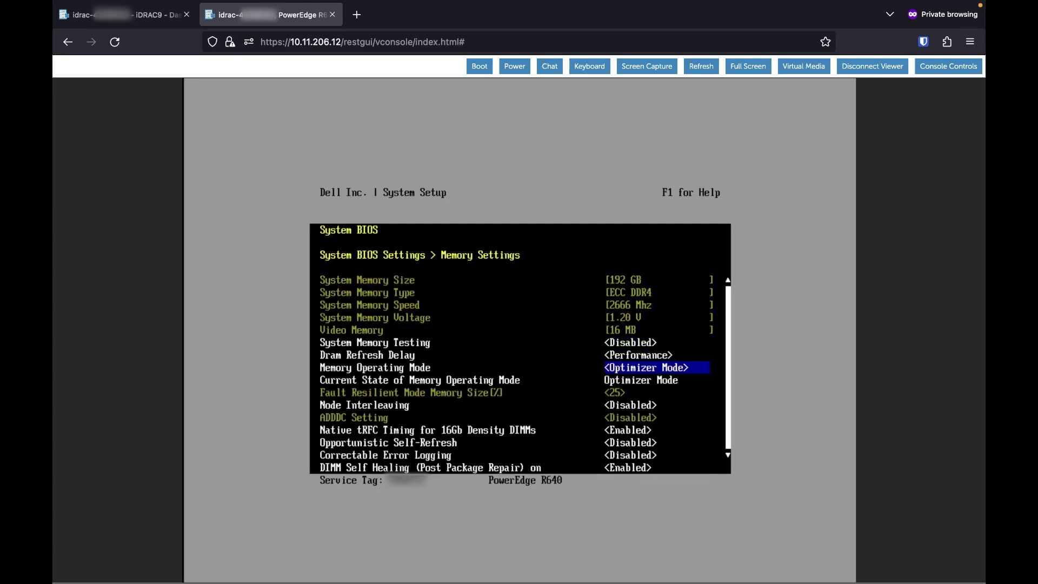
key("Escape")
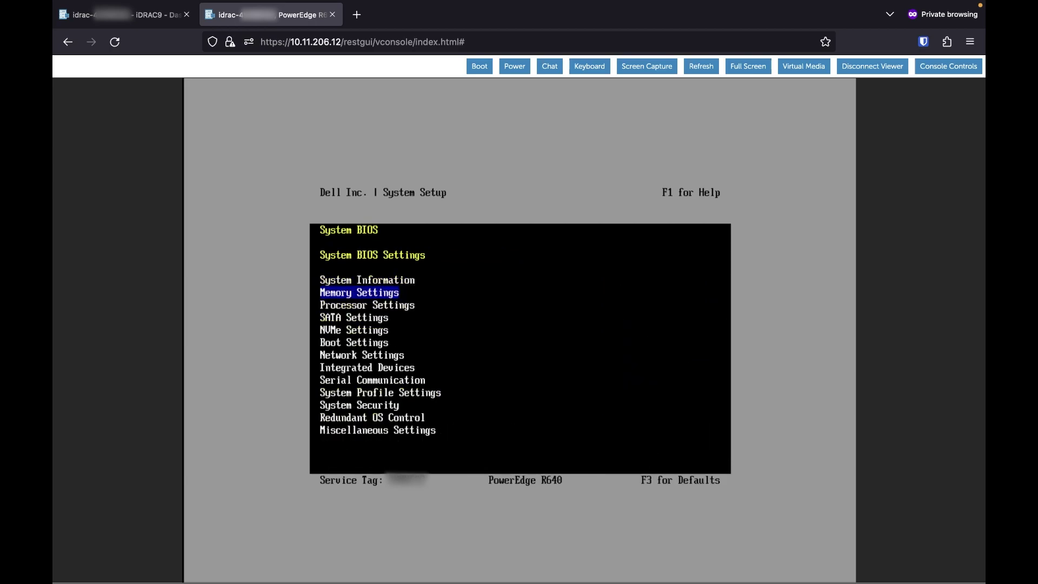
key("Down")
Review the Processor Settings options, from Virtualization Technology to Number of Cores per Processor
key("Return")
key("Down")
key("Down")
key("Down")
key("Down")
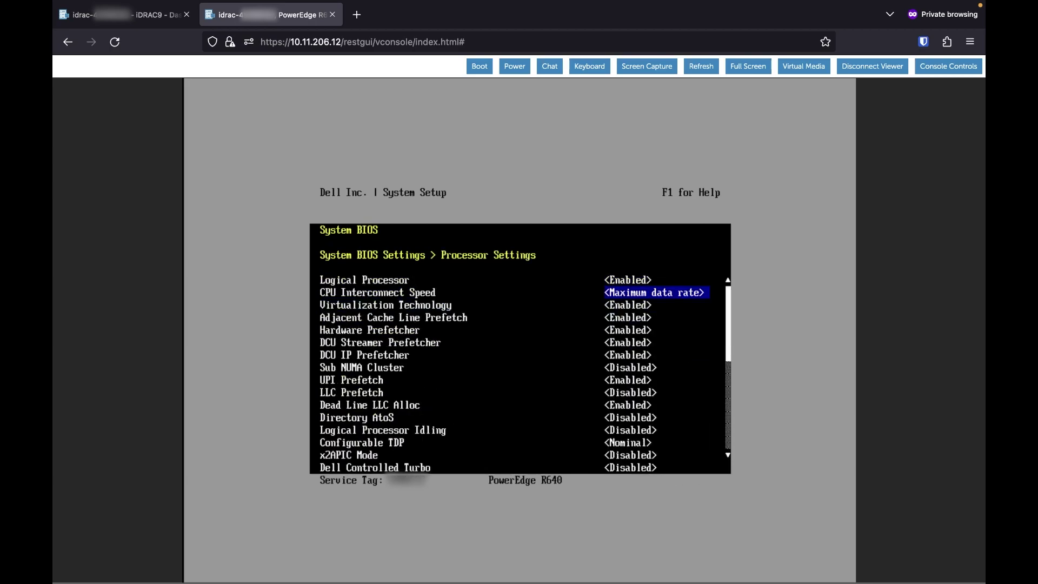
key("Up")
key("Up")
key("Down")
key("Down")
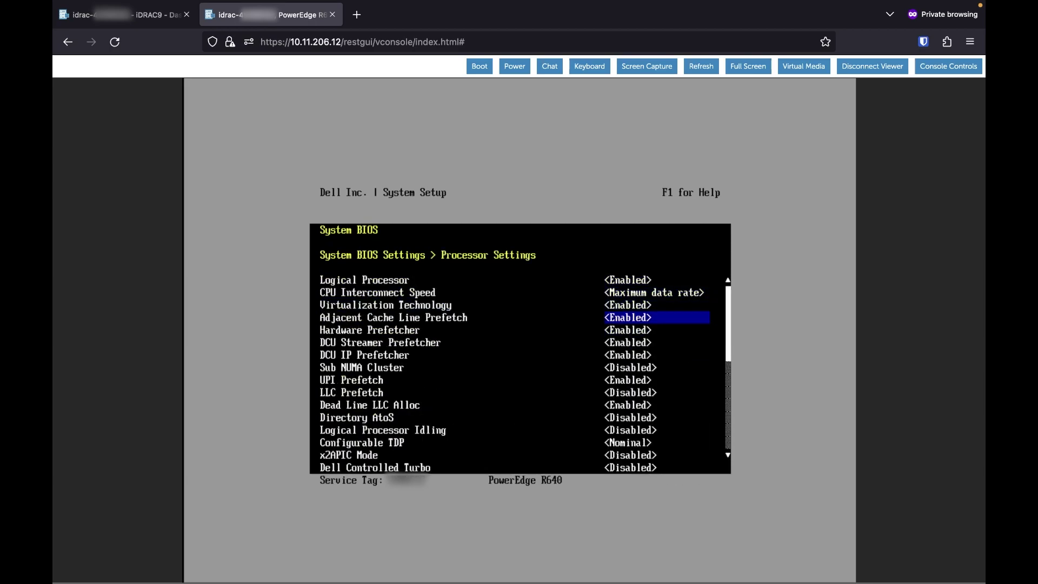
key("Down")
key("Down")
key("Down")
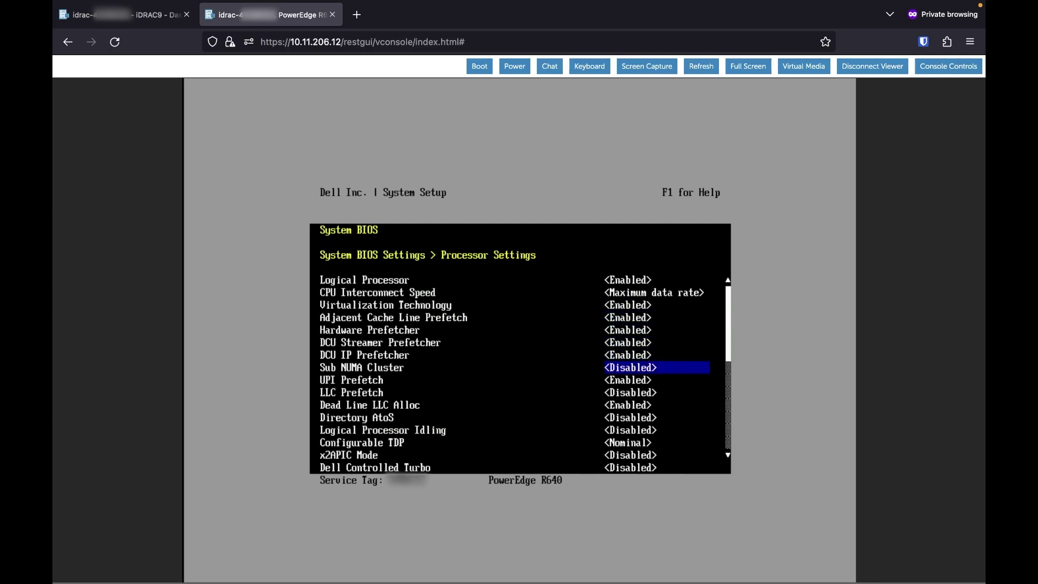
key("Down")
key("Down")
key("Down")
key("Down")
key("Down")
key("Down")
key("Down")
key("Down")
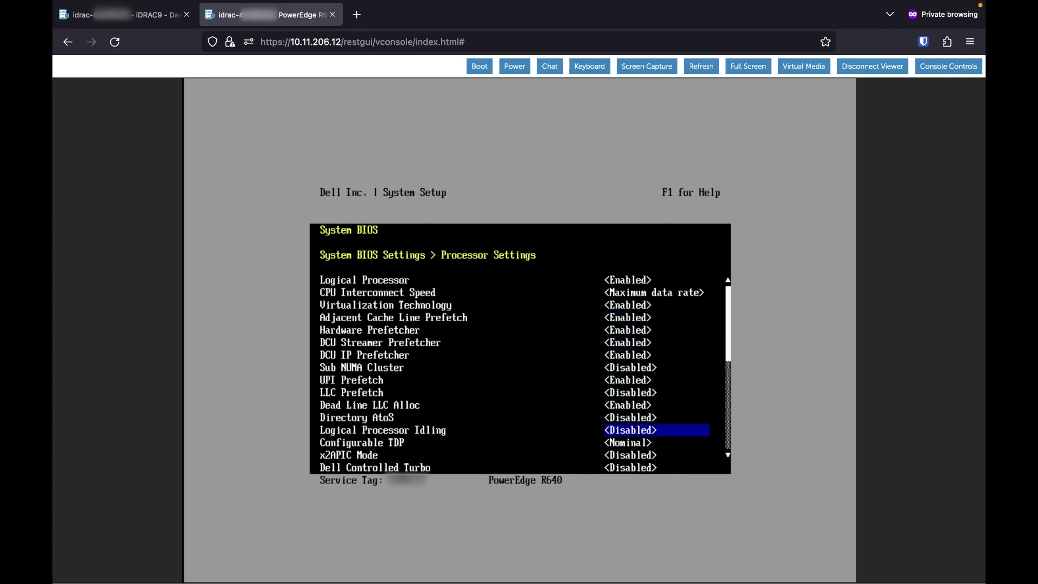
key("Down")
key("Down")
key("Down")
key("Down")
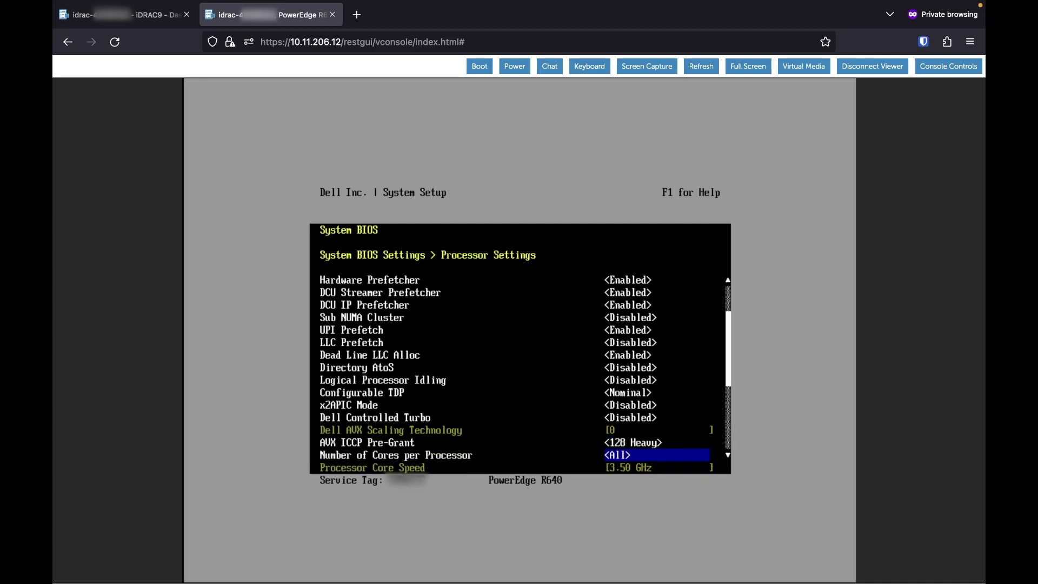
key("Up")
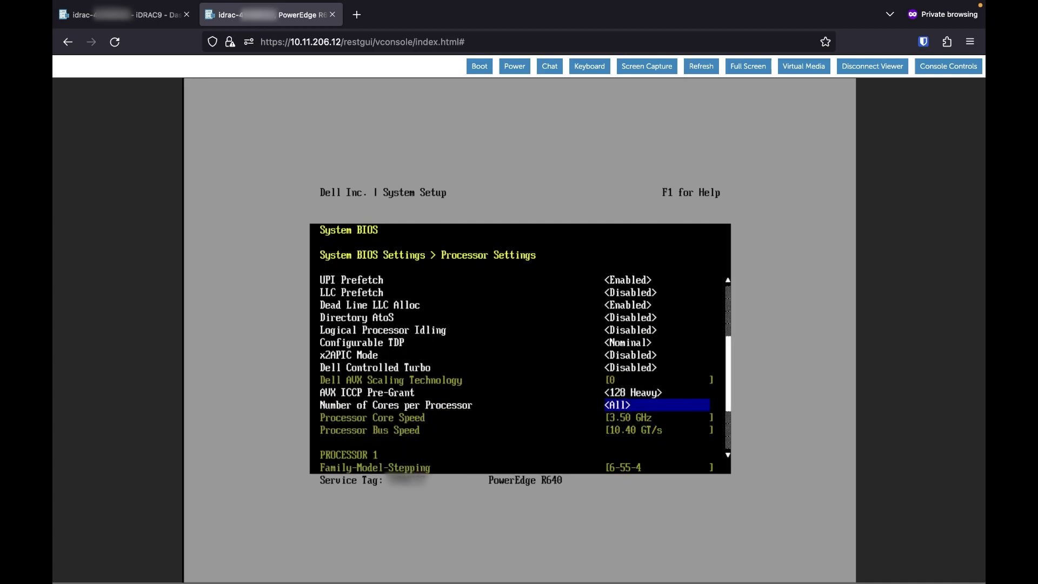
key("Escape")
Look over the SATA and NVMe Settings pages, then move to Boot Settings
key("Down")
key("Return")
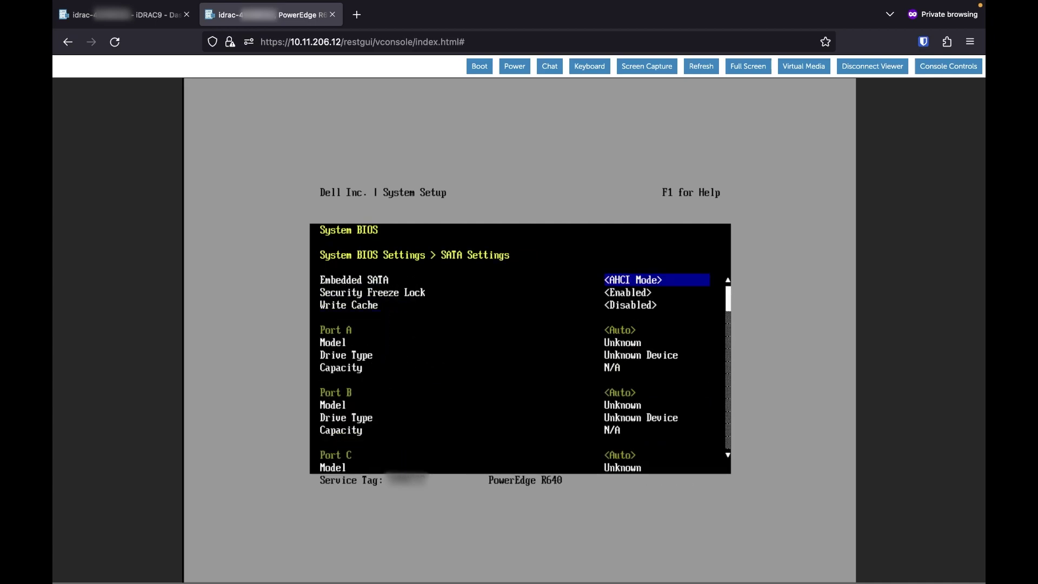
key("Escape")
key("Down")
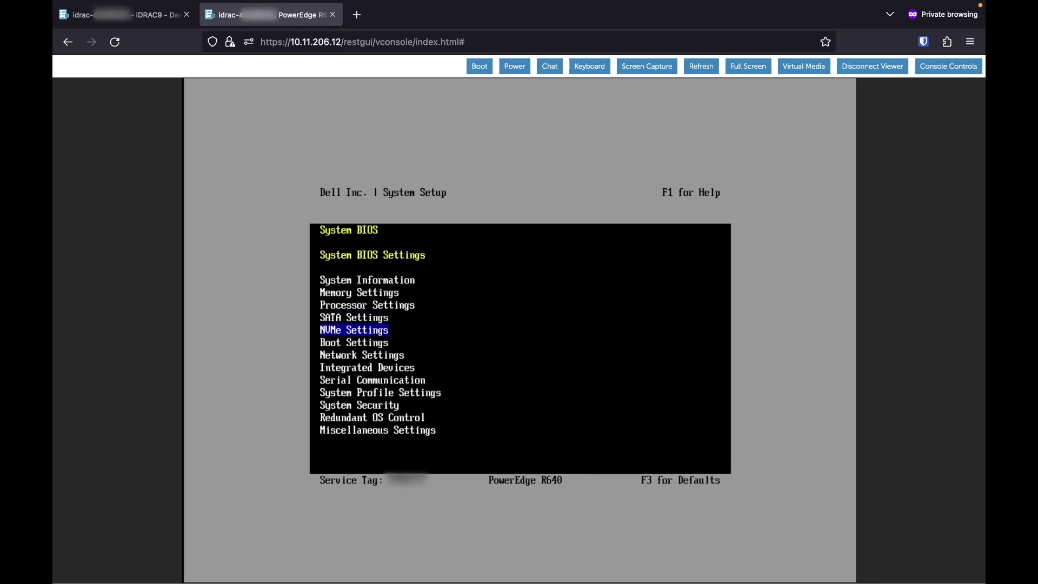
key("Down")
key("Up")
key("Return")
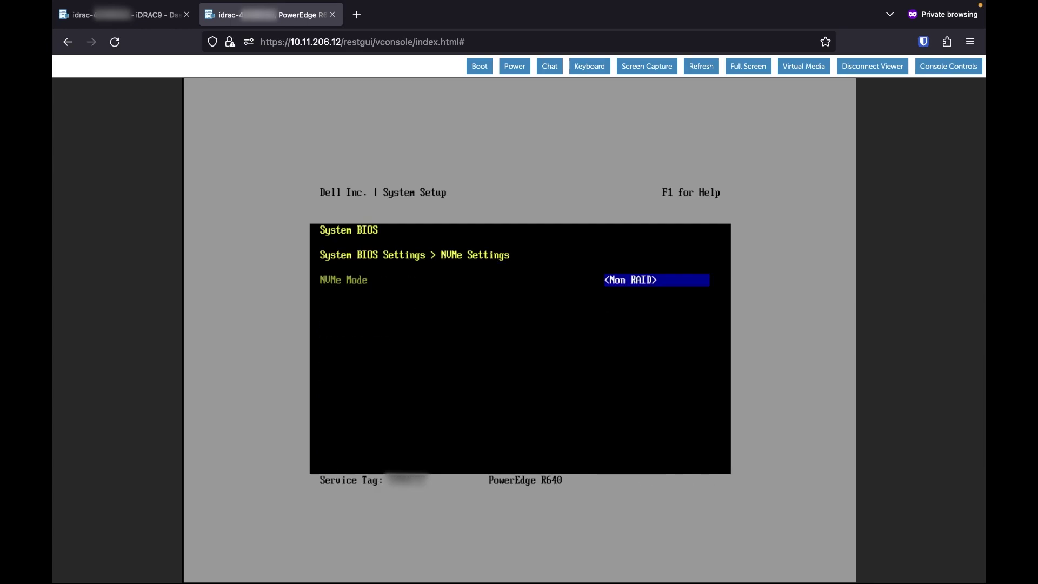
key("Escape")
key("Down")
Review the UEFI Boot Sequence, which lists XCP-ng, Red Hat Enterprise Linux and PXE Device 1
key("Return")
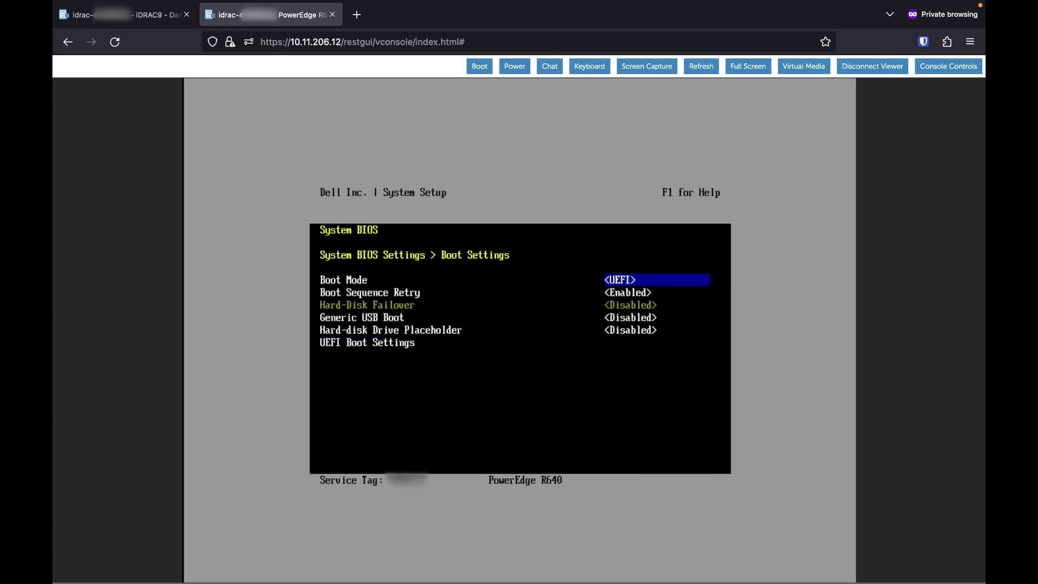
key("Down")
key("Down")
key("Down")
key("Down")
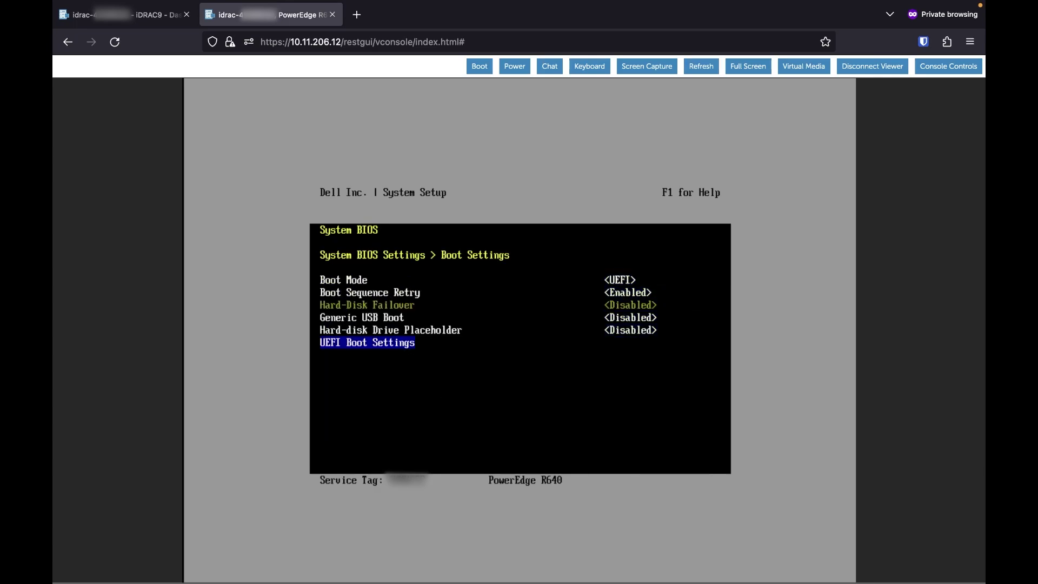
key("Return")
key("Down")
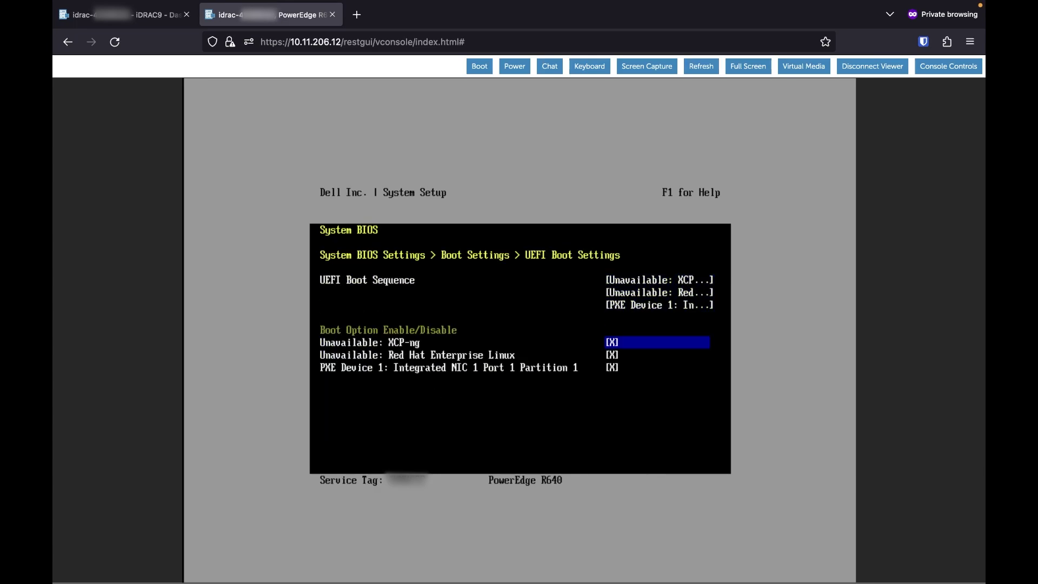
key("Up")
key("Return")
key("Down")
key("Down")
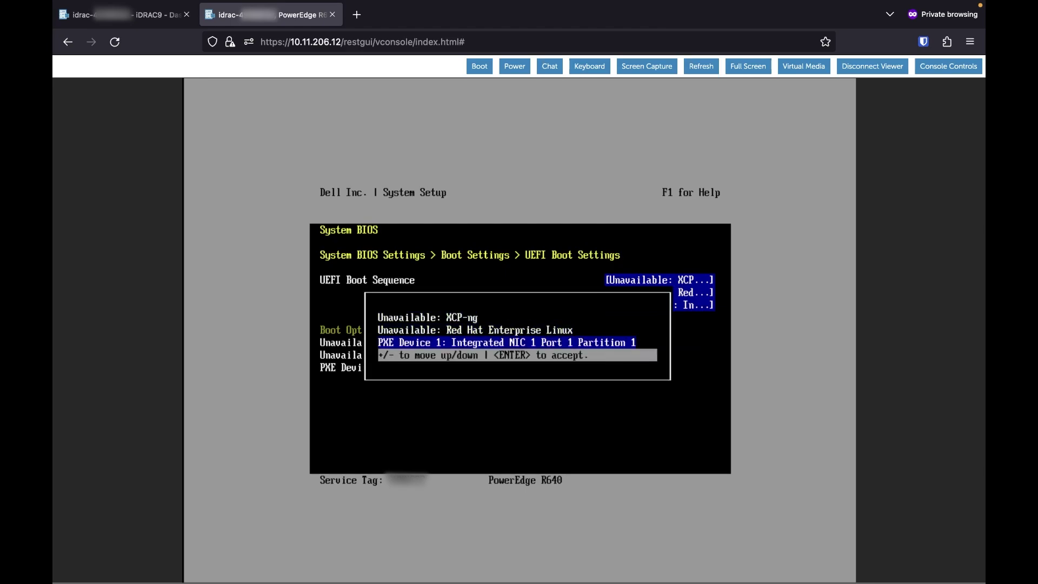
key("Up")
key("Up")
key("Up")
key("Down")
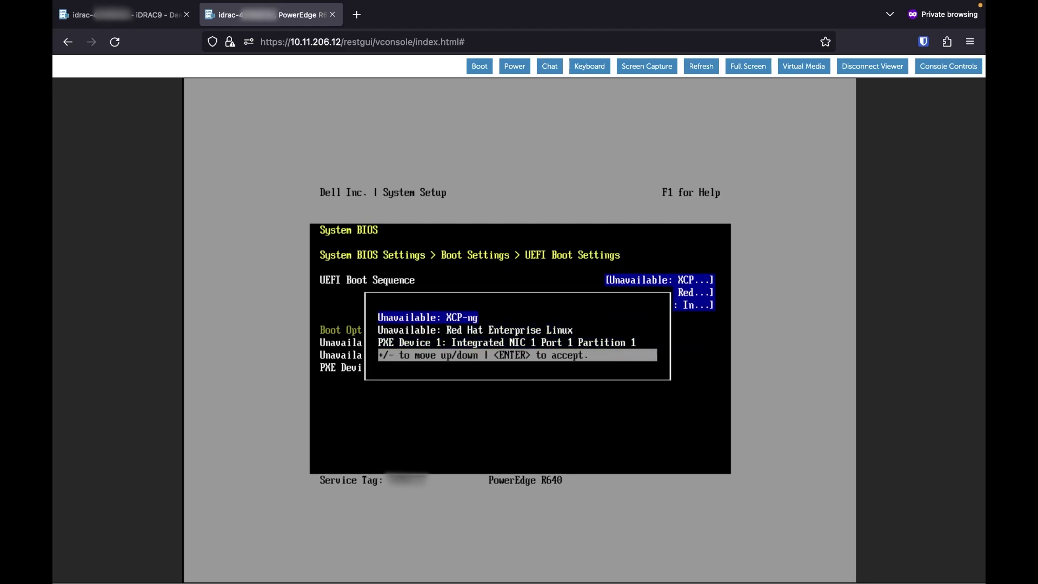
key("Escape")
key("Escape")
key("Escape")
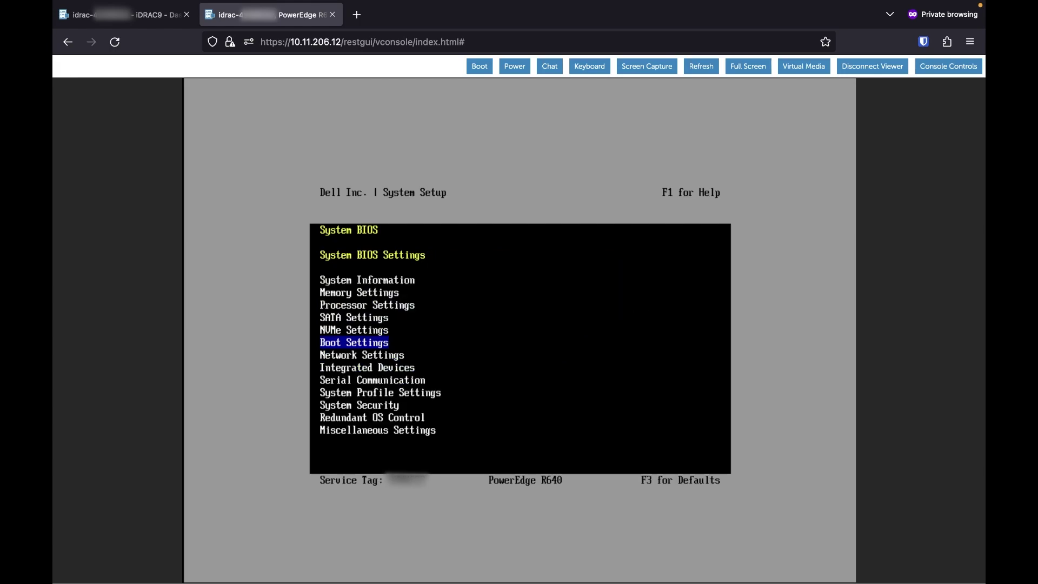
In Network Settings, set PXE Device1 to Disabled
key("Down")
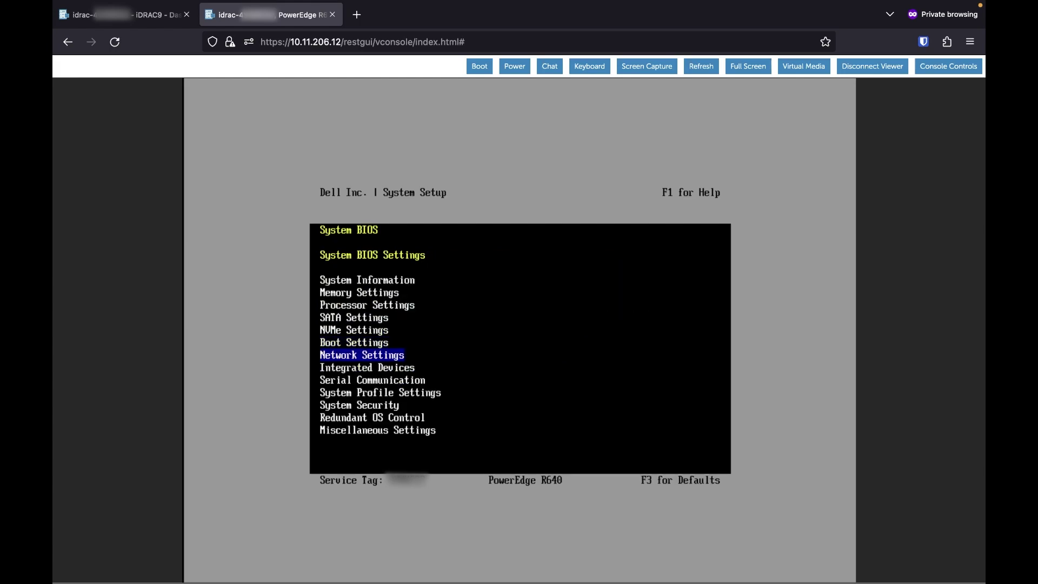
key("Return")
key("Down")
Review the Integrated Devices settings, then exit System BIOS Settings to reach the save prompt
key("Down")
key("Up")
key("Up")
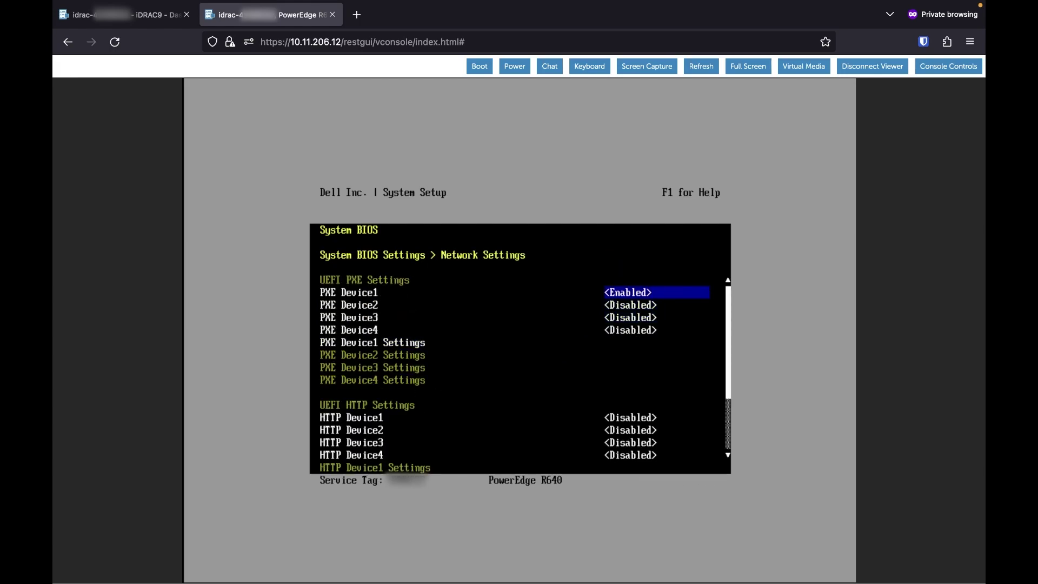
key("Right")
key("Escape")
key("Down")
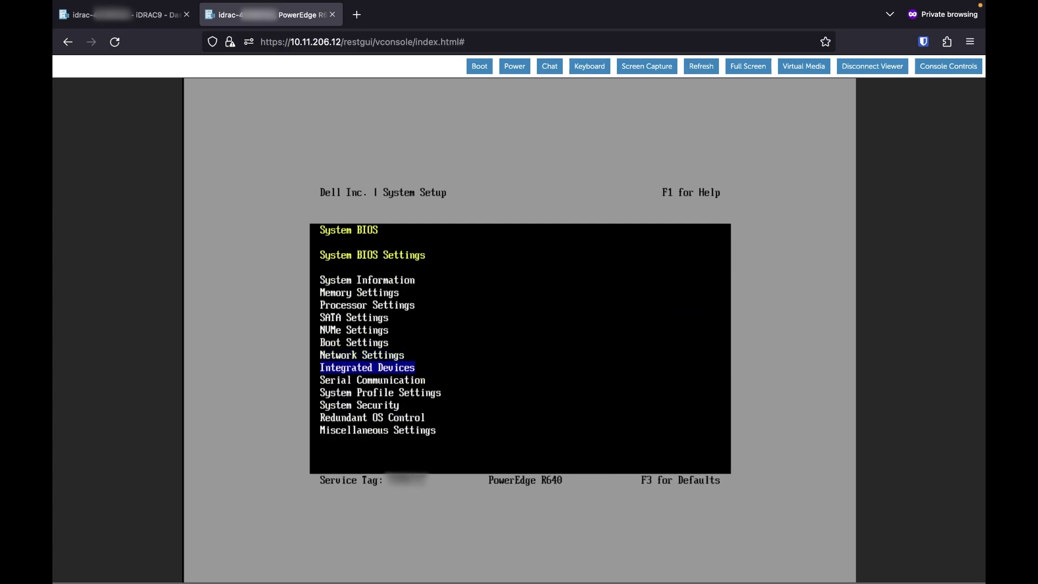
key("Return")
key("Down")
key("Down")
key("Down")
key("Down")
key("Down")
key("Down")
key("Down")
key("Down")
key("Down")
key("Down")
key("Down")
key("Down")
key("Down")
key("Down")
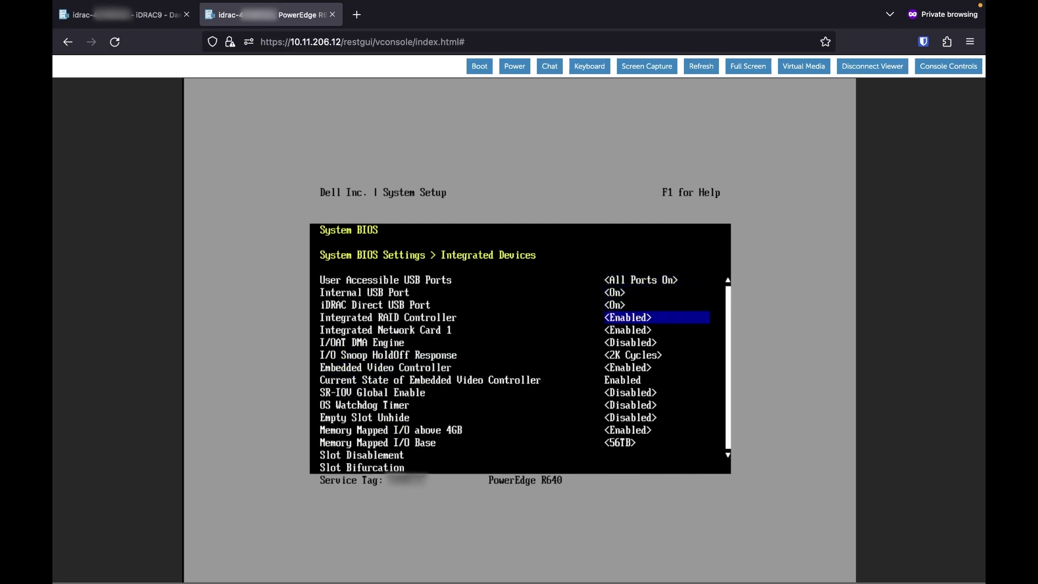
key("Up")
key("Up")
key("Up")
key("Up")
key("Up")
key("Up")
key("Up")
key("Up")
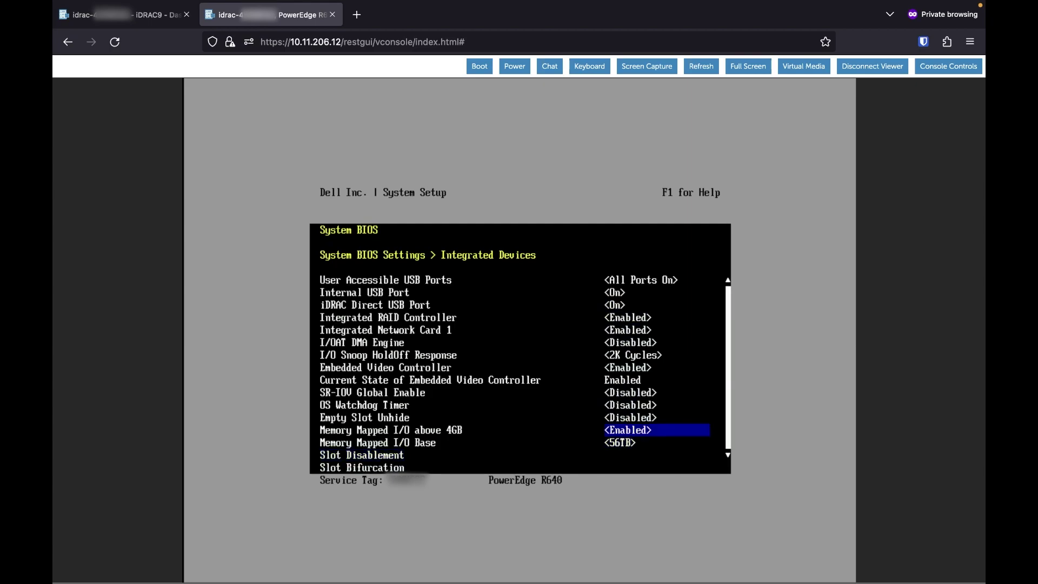
key("Up")
key("Up")
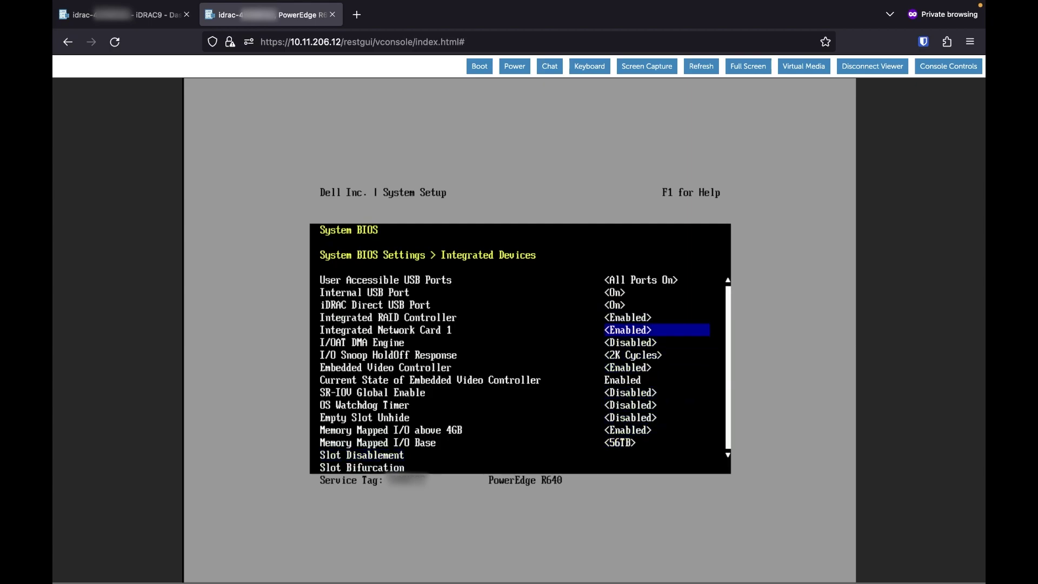
key("Down")
key("Up")
key("Up")
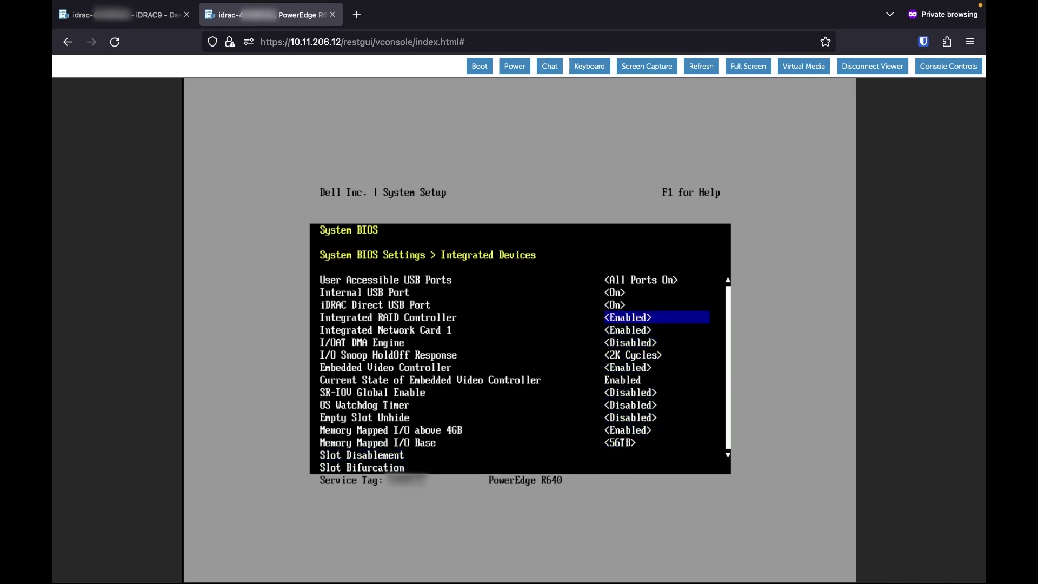
key("Escape")
key("Down")
key("Down")
key("Down")
key("Down")
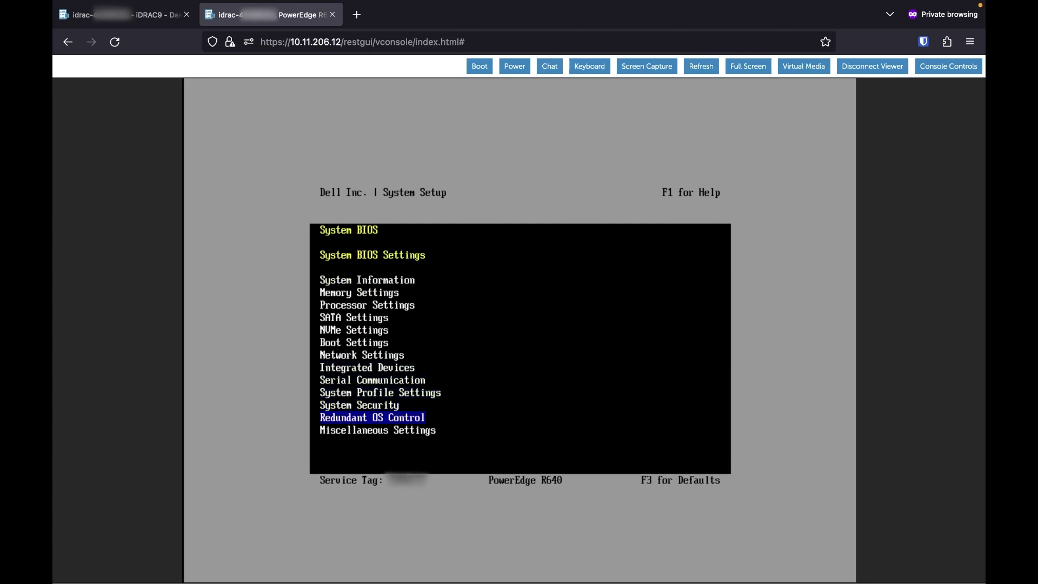
key("Down")
key("Escape")
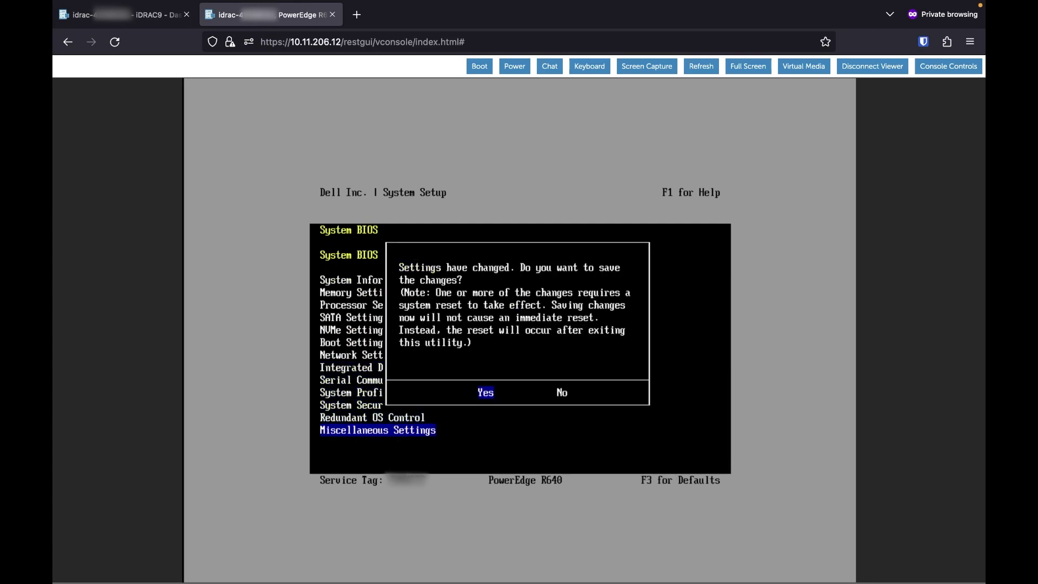
Save the BIOS changes, then open Device Settings > PERC H730P Mini Configuration Utility
key("Return")
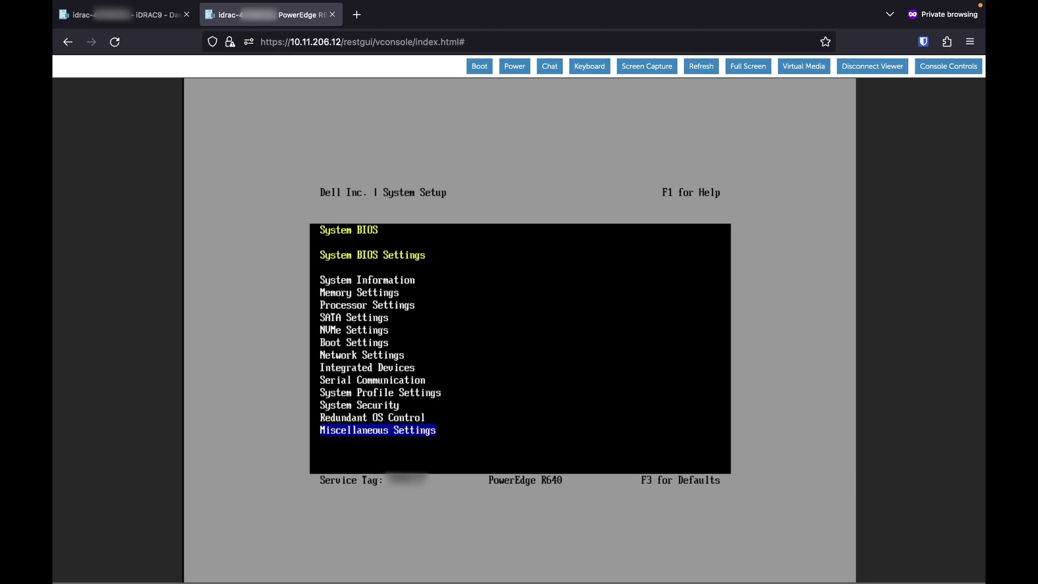
key("Return")
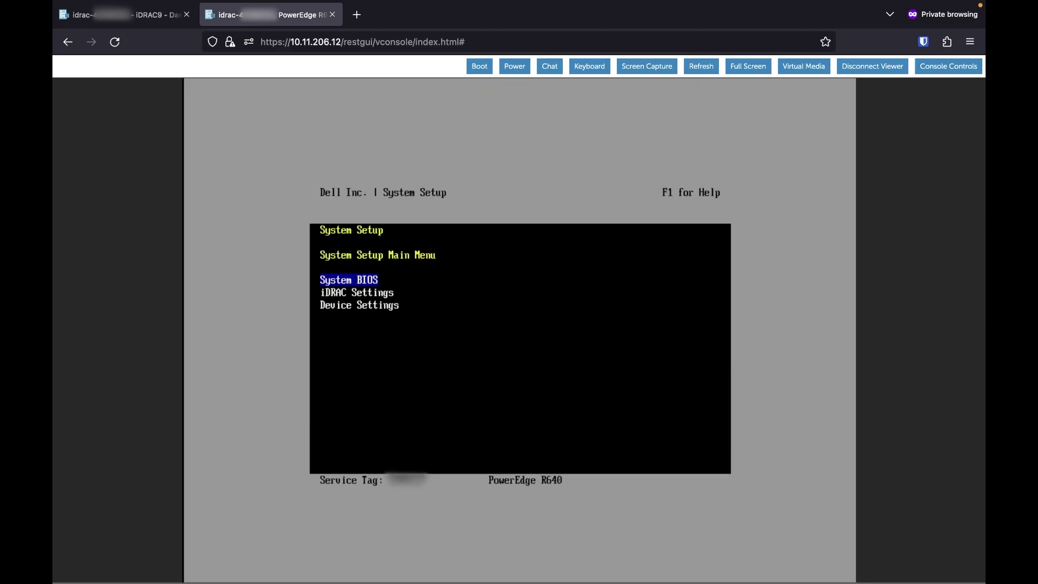
key("Down")
key("Down")
key("Return")
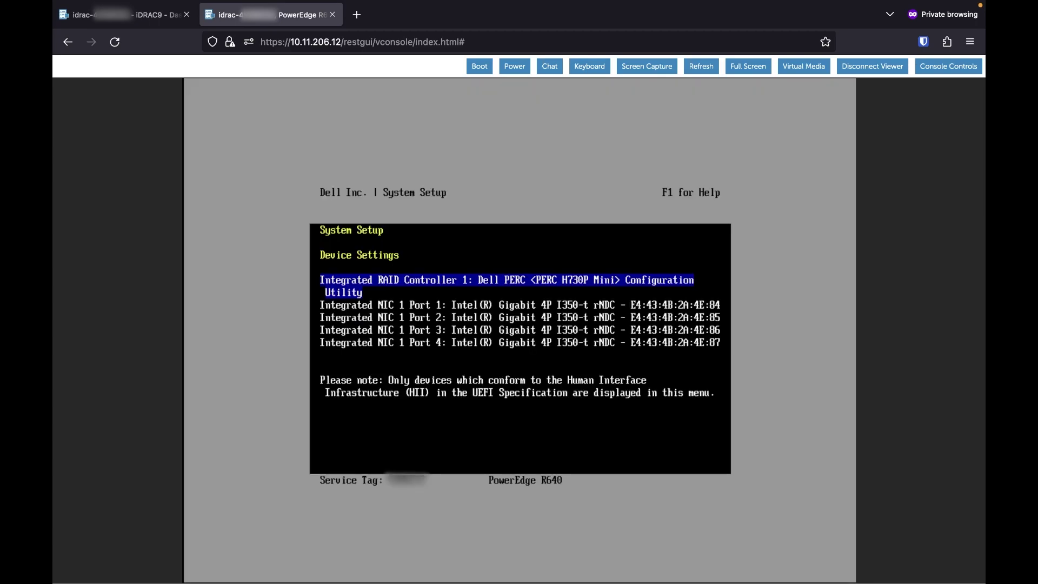
key("Return")
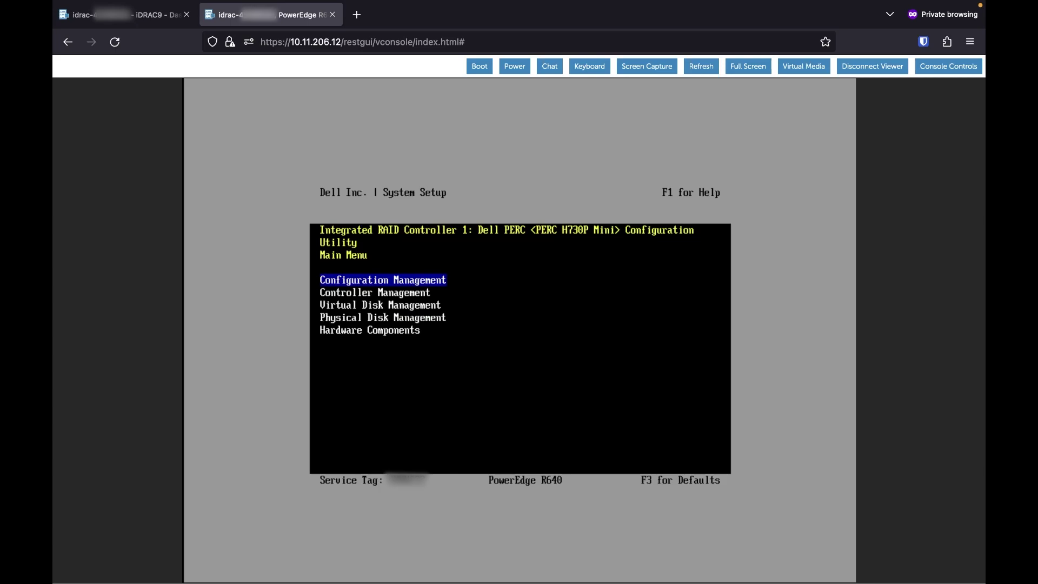
Start a new virtual disk with RAID Level RAID1 from Unconfigured Capacity
key("Return")
key("Down")
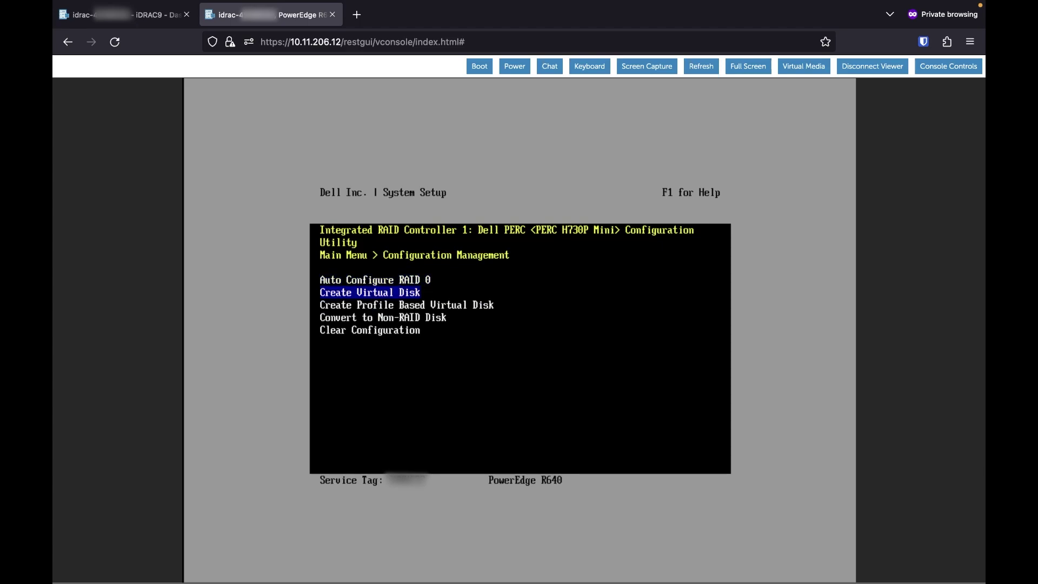
key("Return")
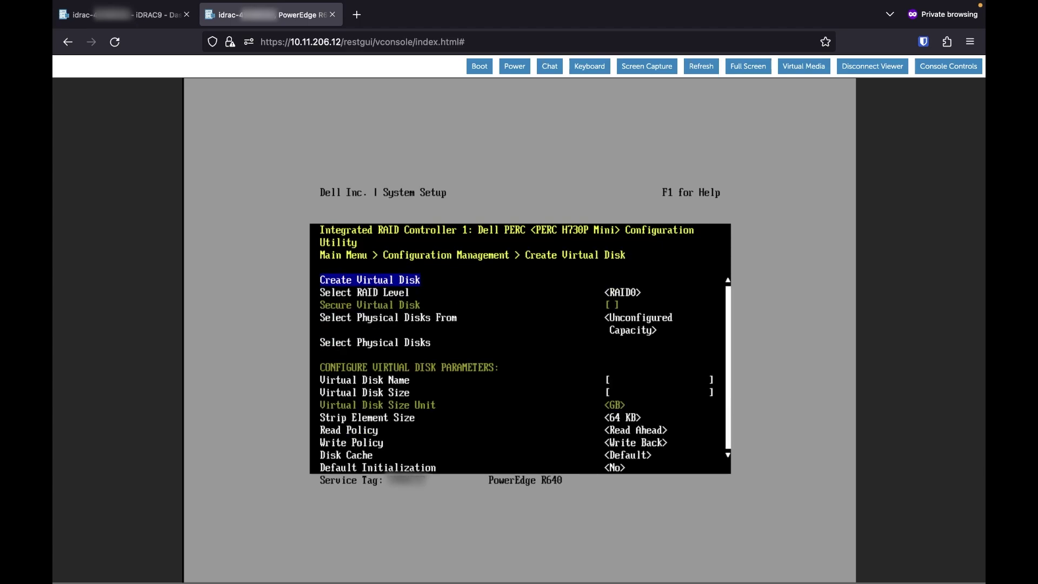
key("Down")
key("plus")
key("Down")
key("Down")
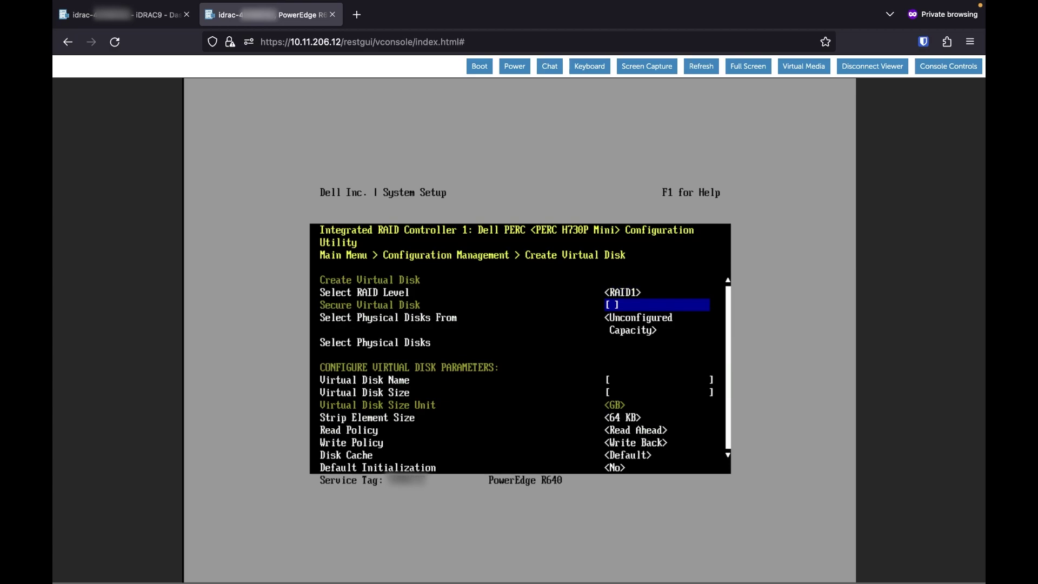
key("Return")
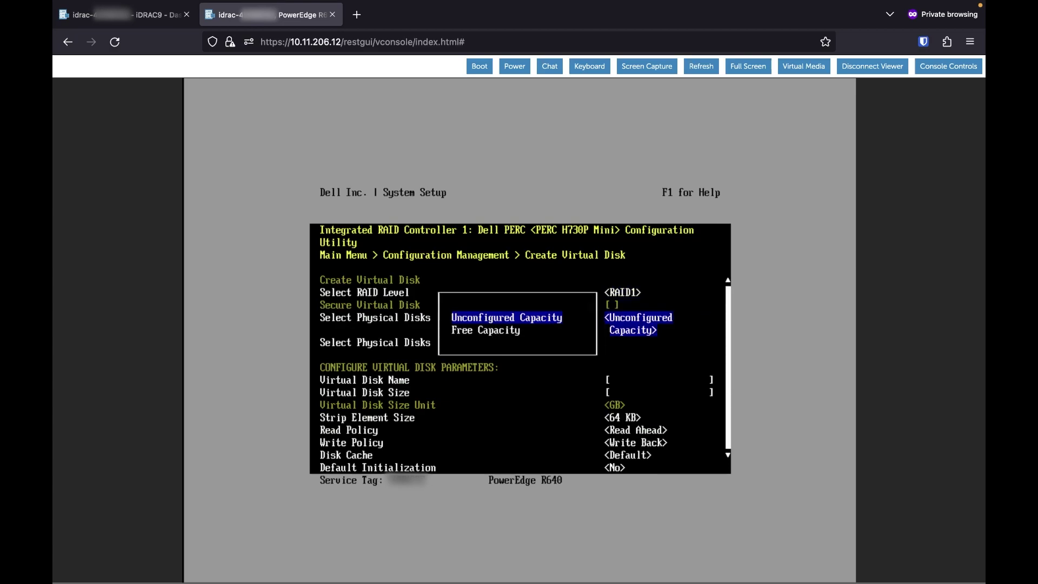
key("Down")
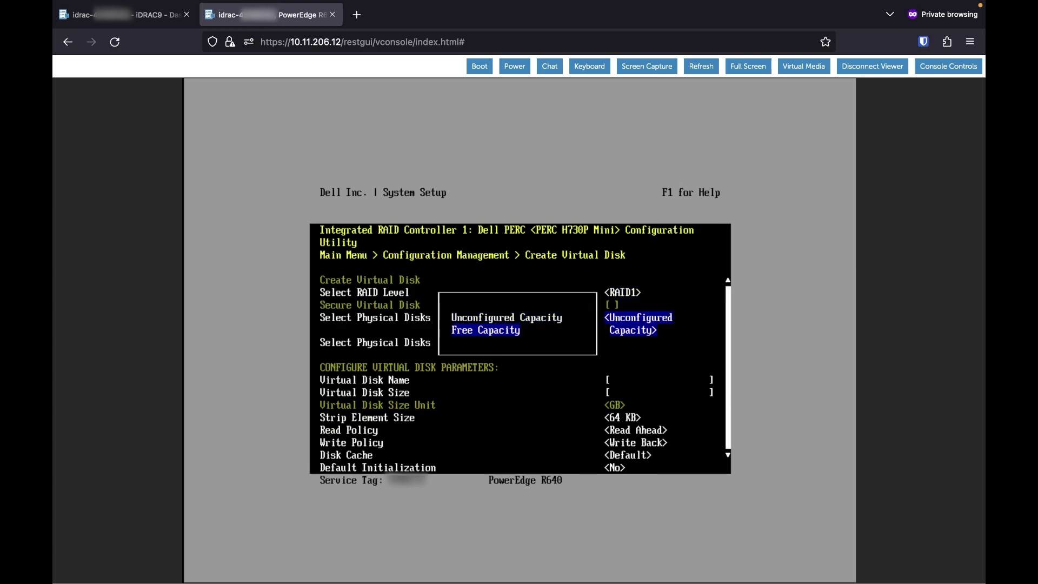
key("Up")
key("Return")
key("Down")
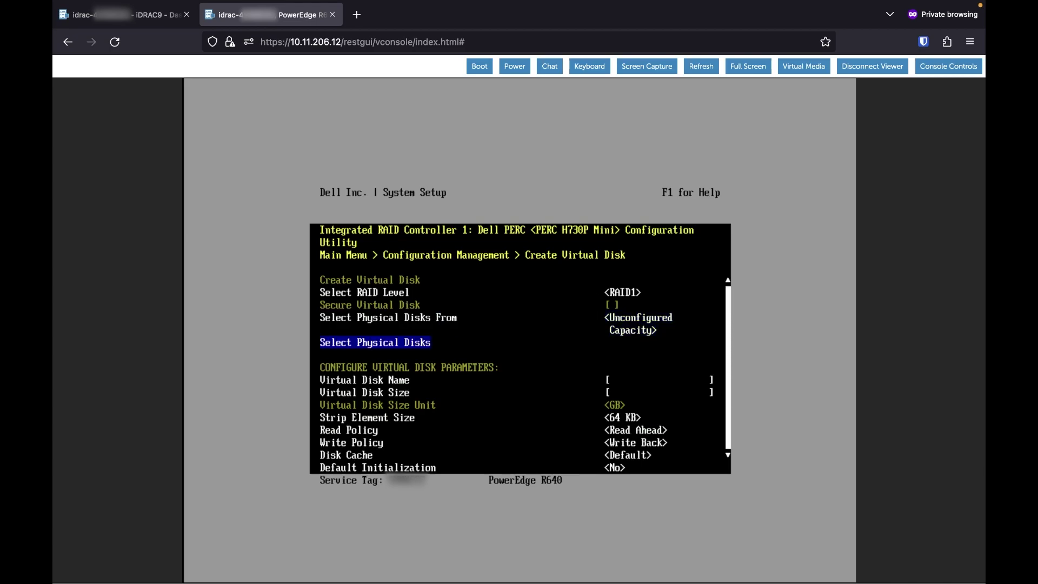
Filter physical disks by SSD media type, check both 111.250GB SSDs and apply
key("Return")
key("Down")
key("Return")
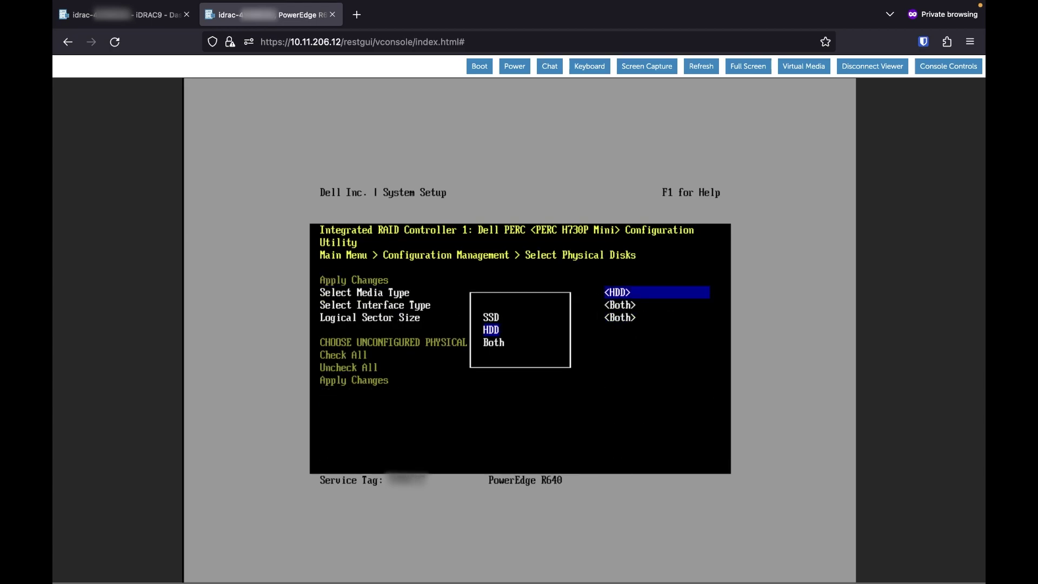
key("Down")
key("Down")
key("Return")
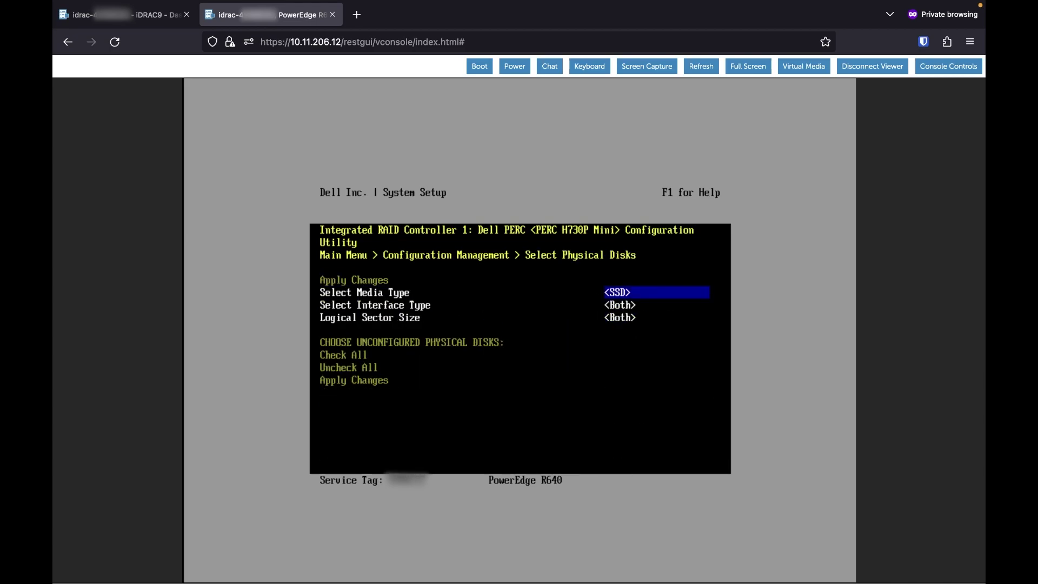
key("Down")
key("Down")
key("Down")
key("Down")
key("Down")
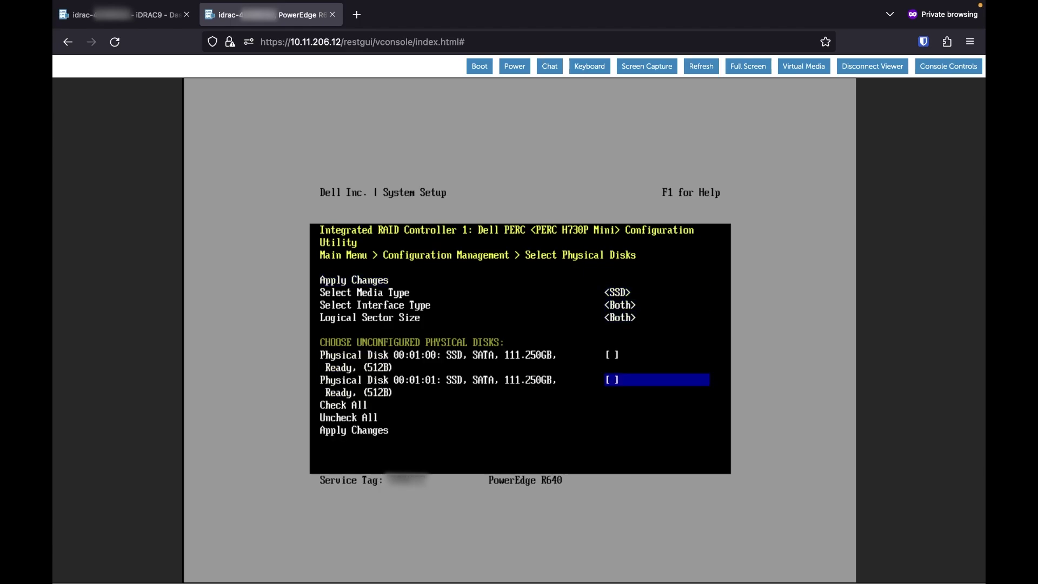
key("Return")
key("Down")
key("Down")
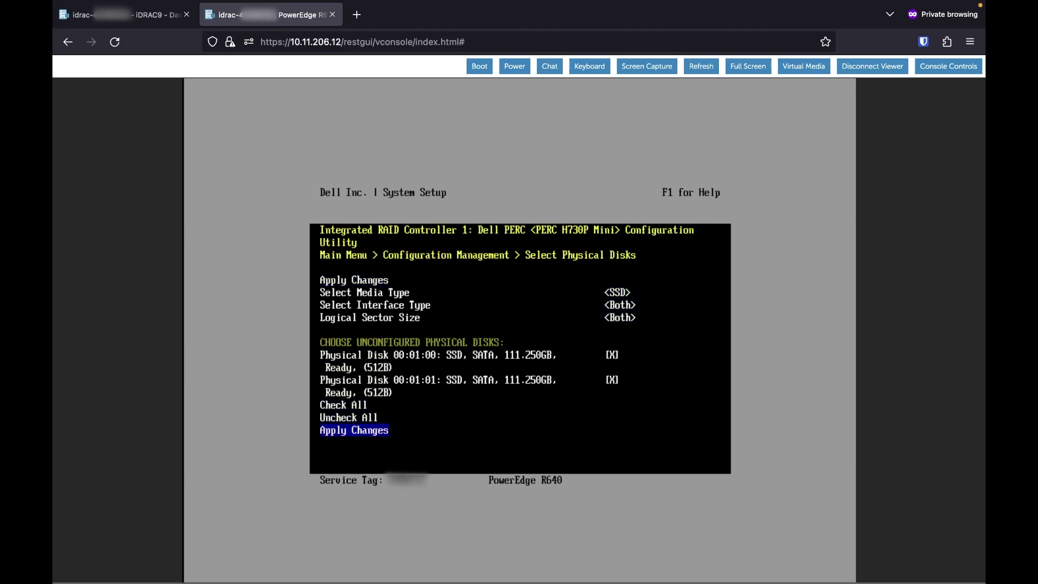
key("Return")
key("Return")
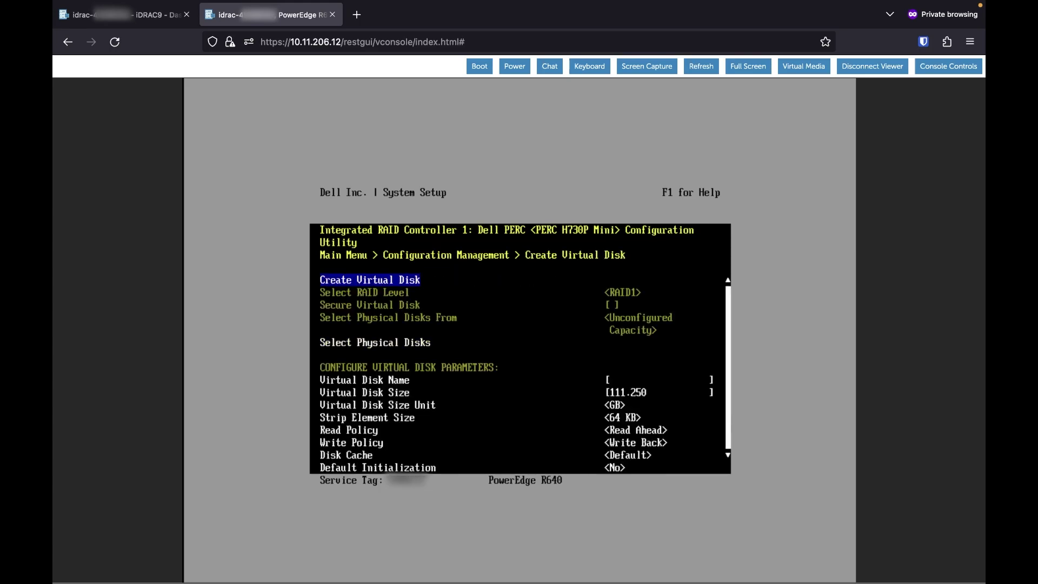
key("Down")
key("Down")
key("Down")
key("Down")
key("Down")
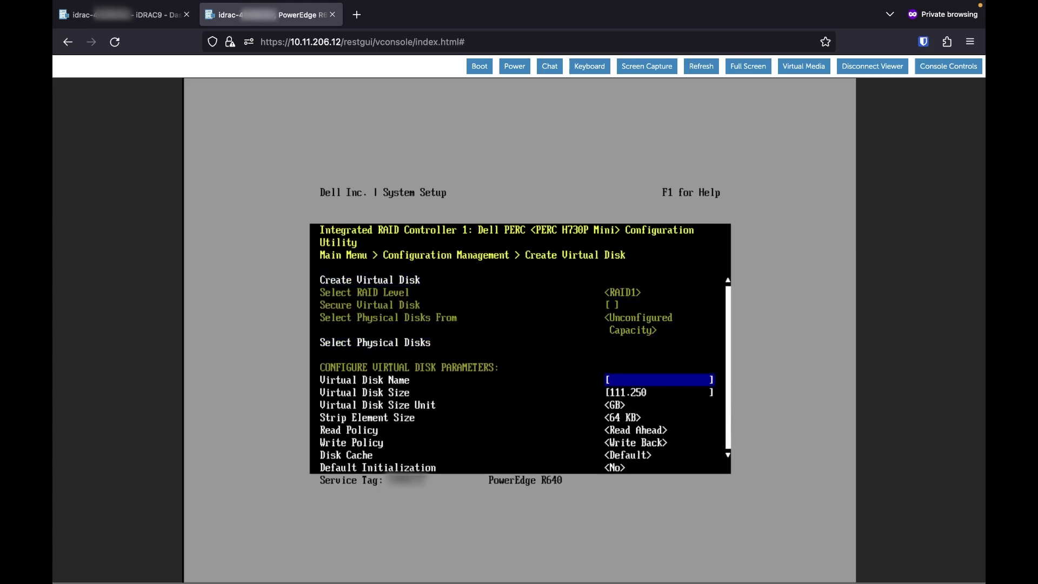
Name the virtual disk ESXi-Boot
key("Return")
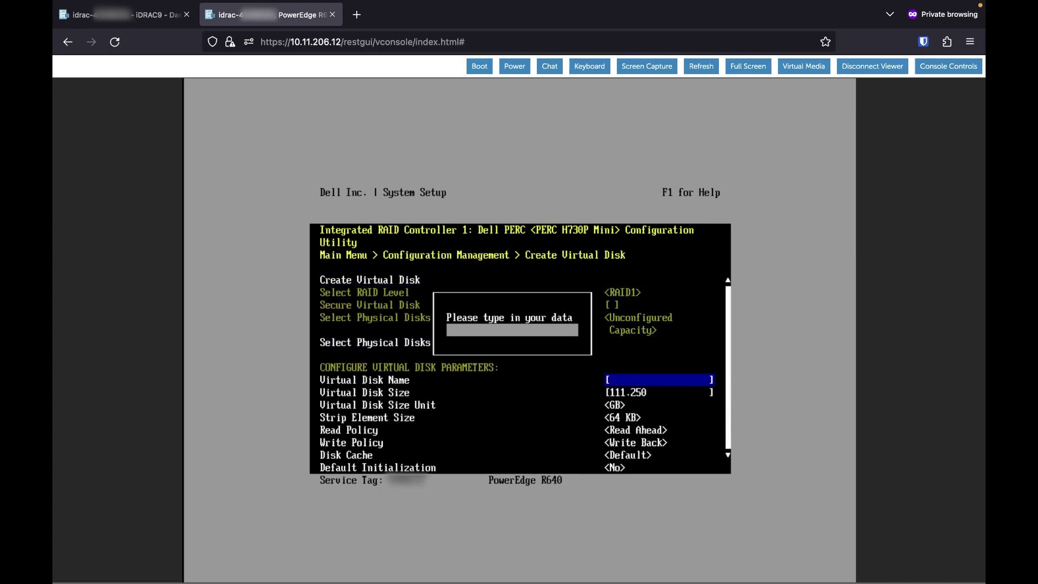
type("ESXi-Boot")
key("Return")
key("Down")
key("Down")
key("Down")
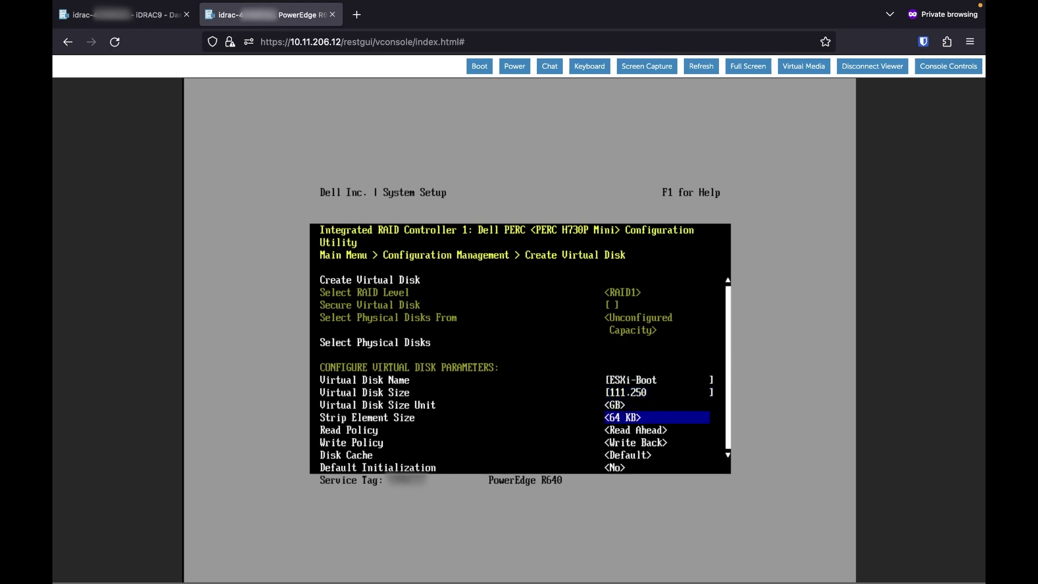
Create the virtual disk, confirming the data-loss warning with Yes
key("Down")
key("Down")
key("Down")
key("Down")
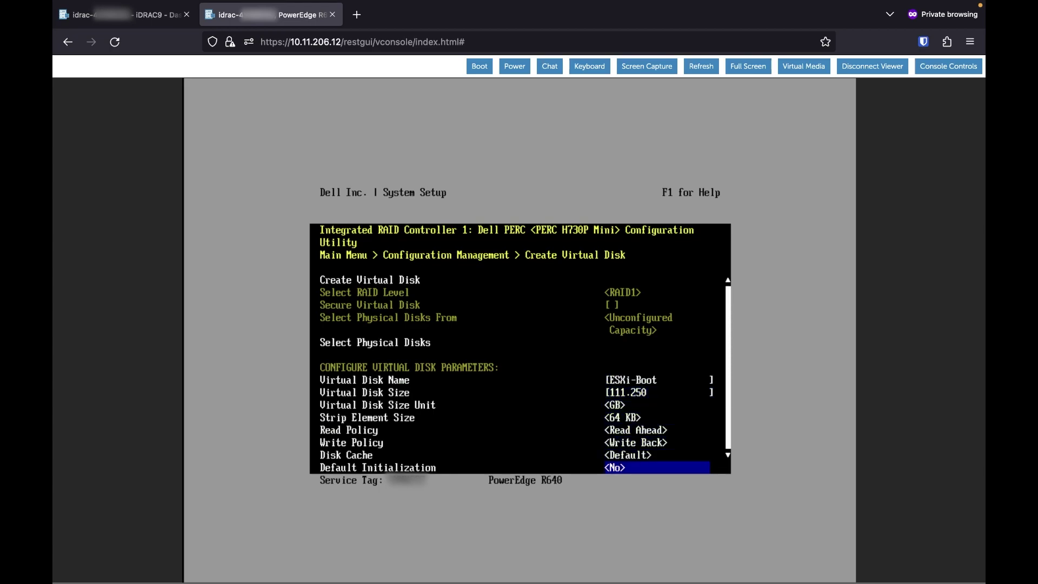
key("Down")
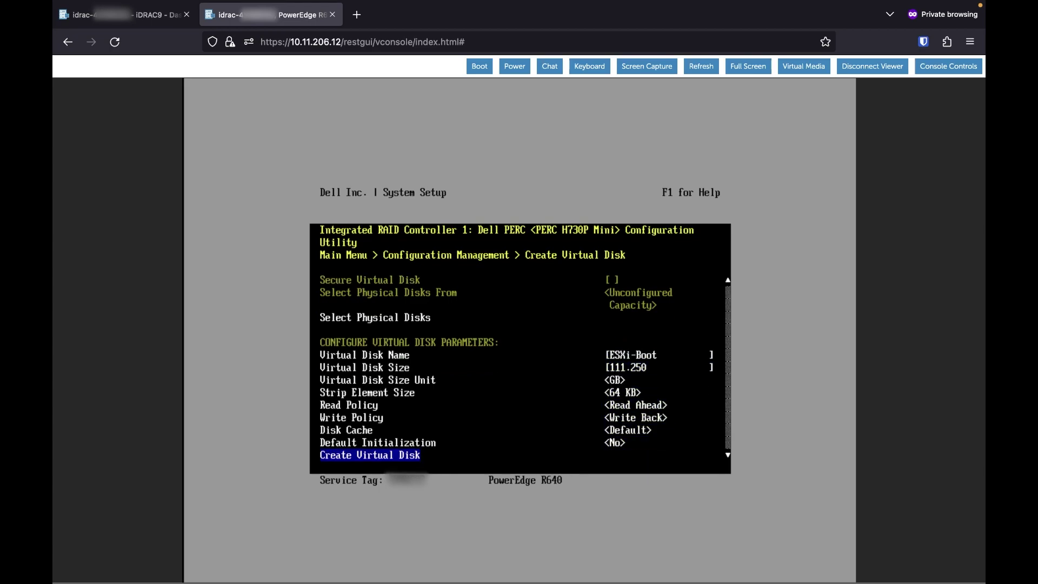
key("Return")
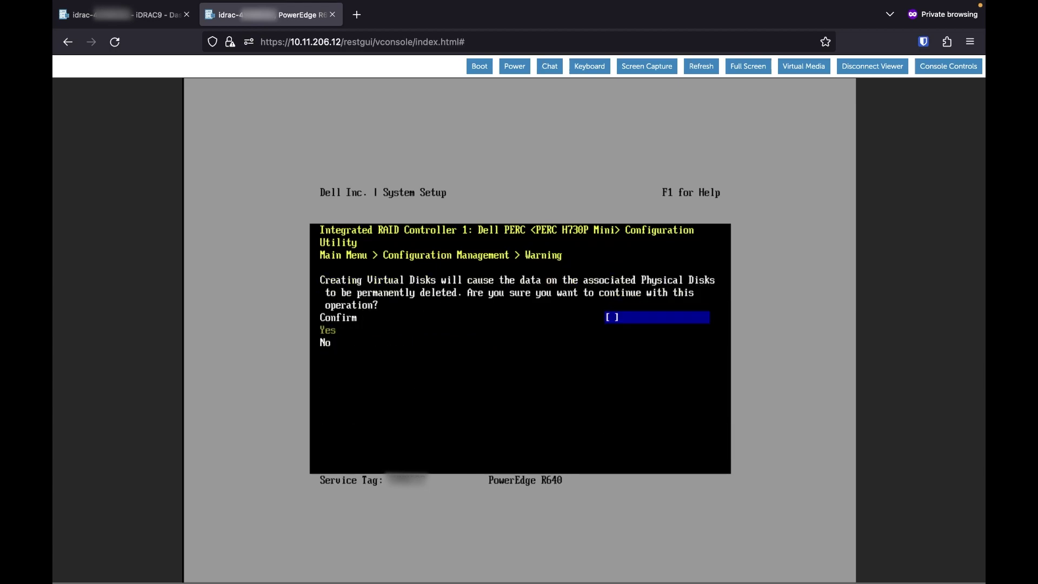
key("space")
key("Down")
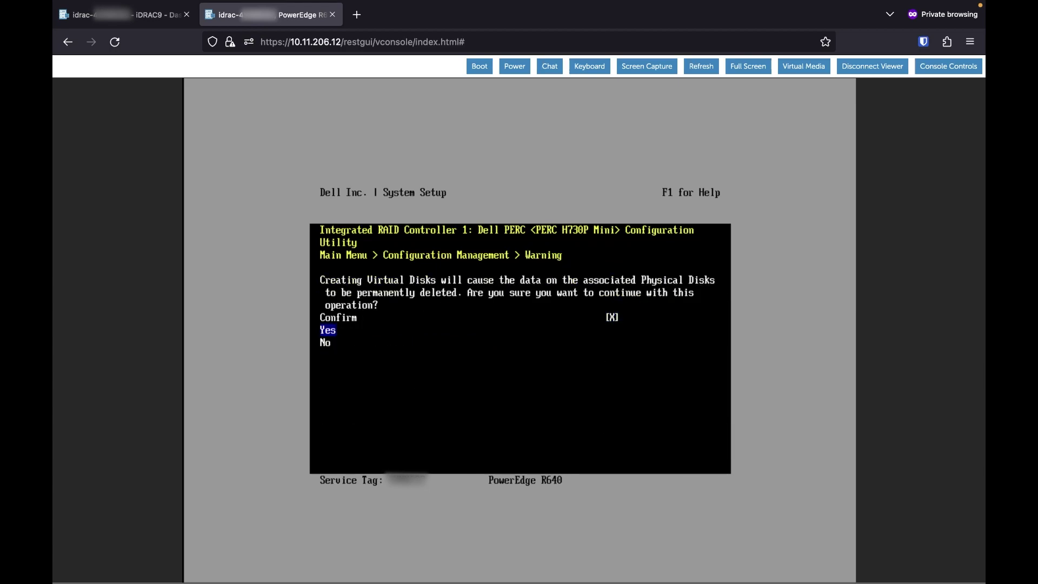
key("Return")
key("Return")
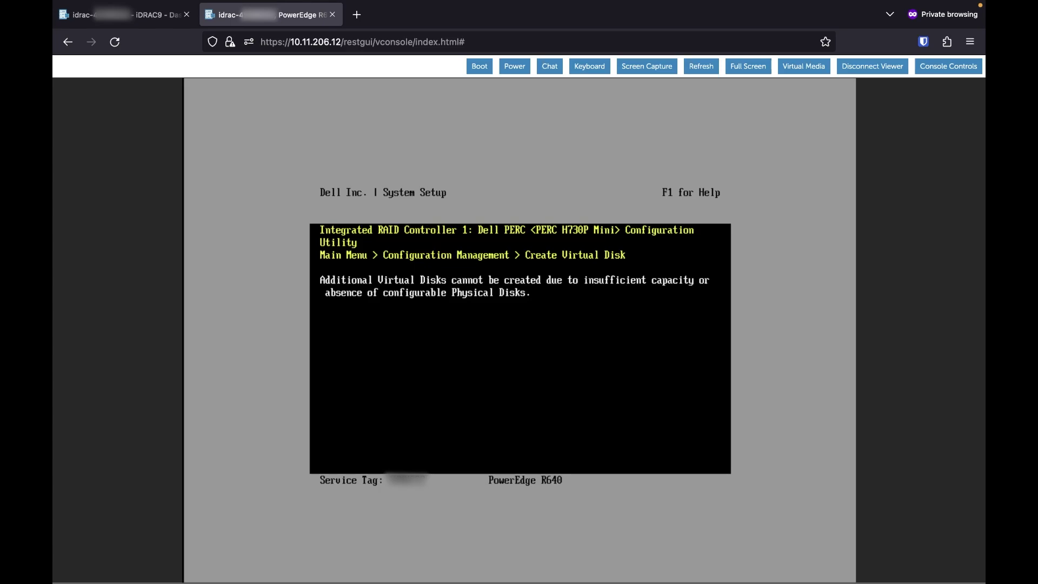
Dismiss the creation result and check whether another virtual disk can be created
key("Escape")
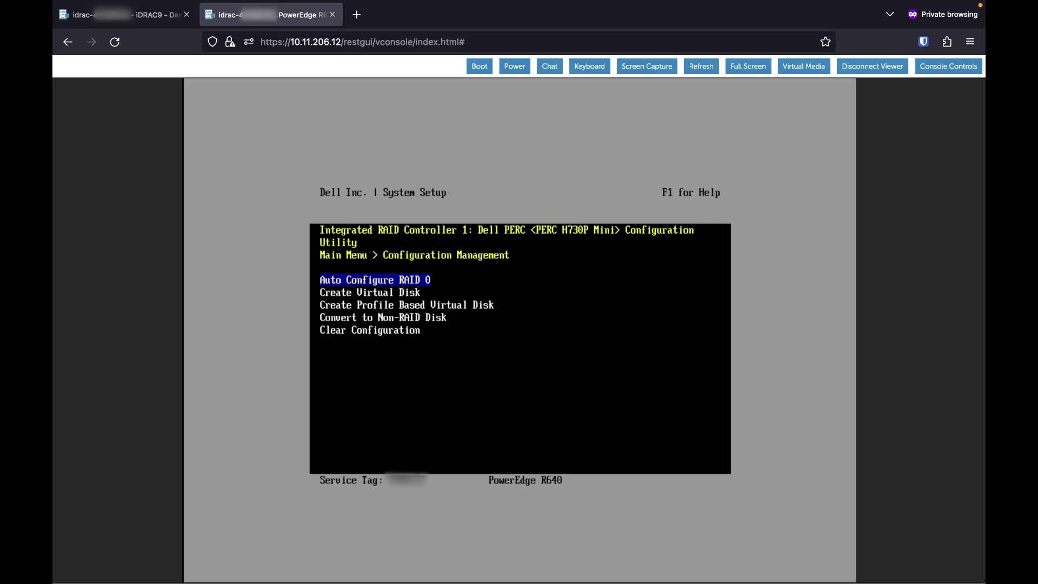
key("Down")
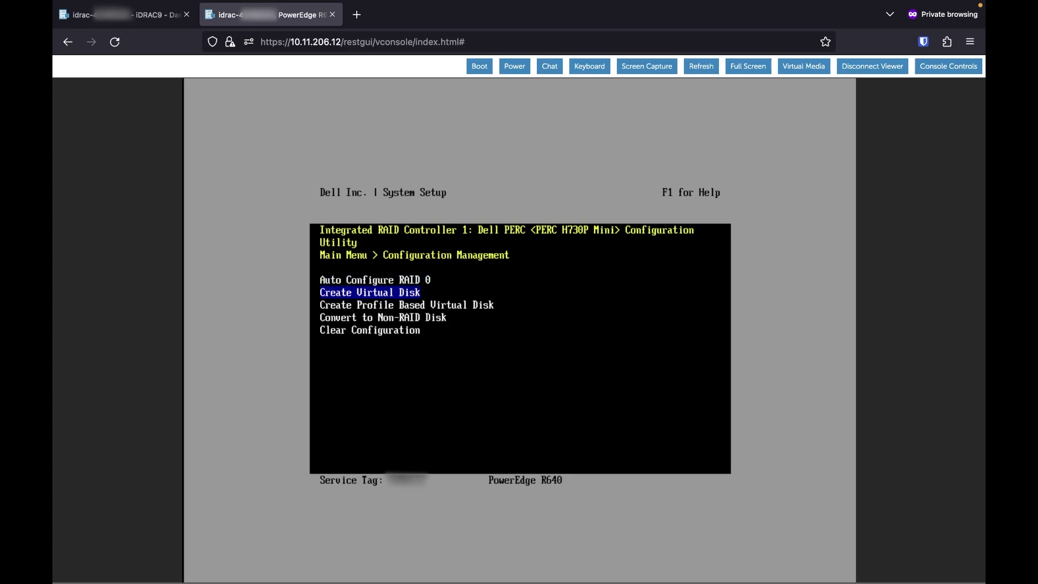
key("Return")
key("Escape")
key("Escape")
In Virtual Disk Management, review ESXi-Boot's properties: RAID1, 111.250GB, Ready
key("Down")
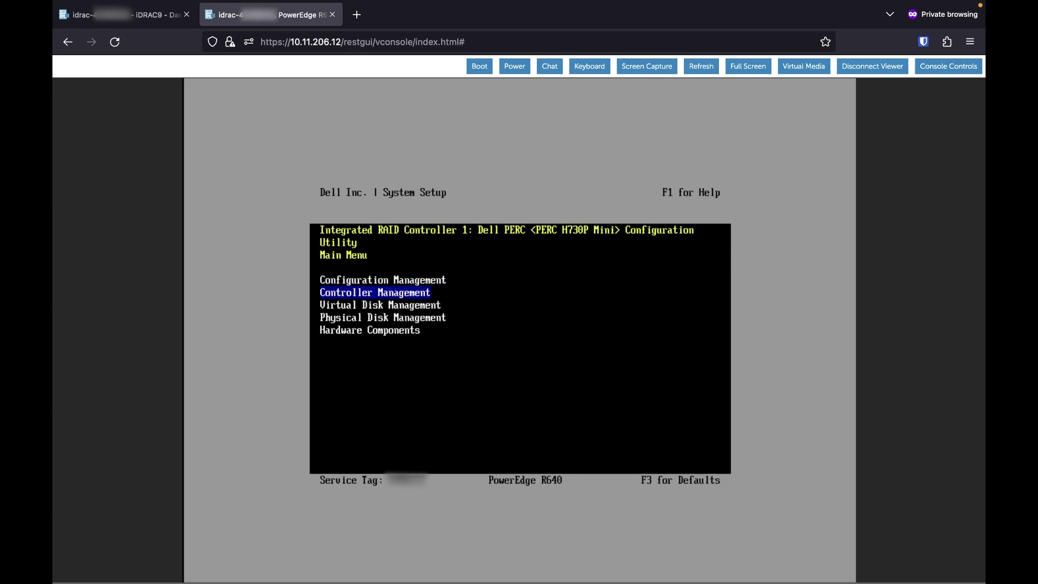
key("Down")
key("Return")
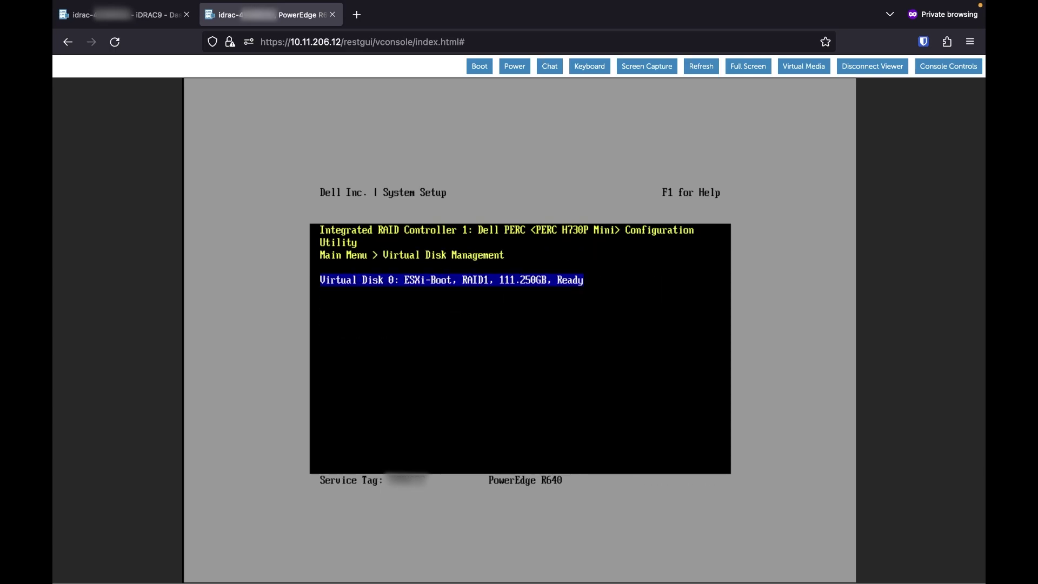
key("Return")
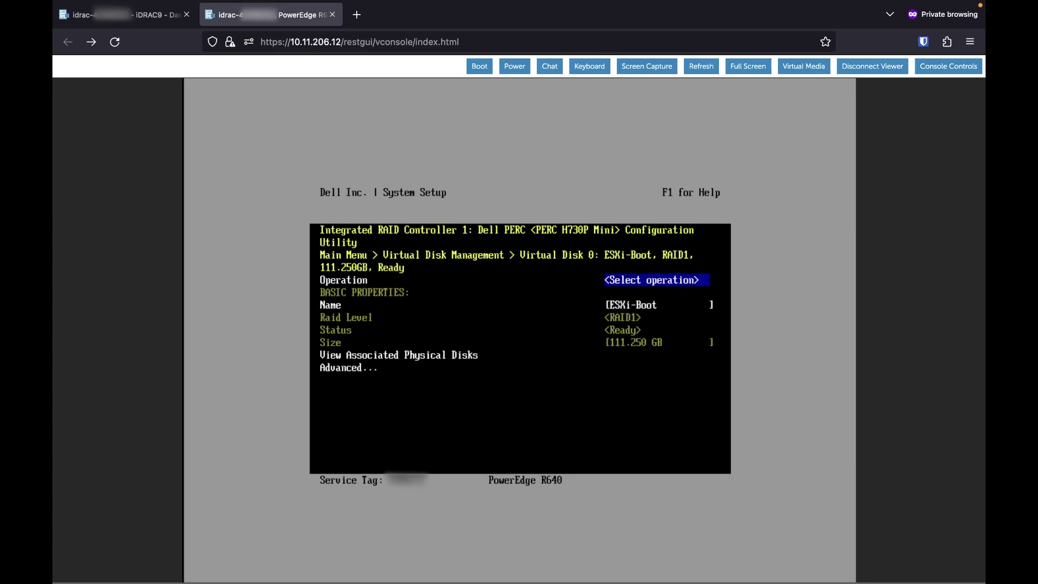
key("Down")
key("Down")
key("Down")
key("Down")
key("Down")
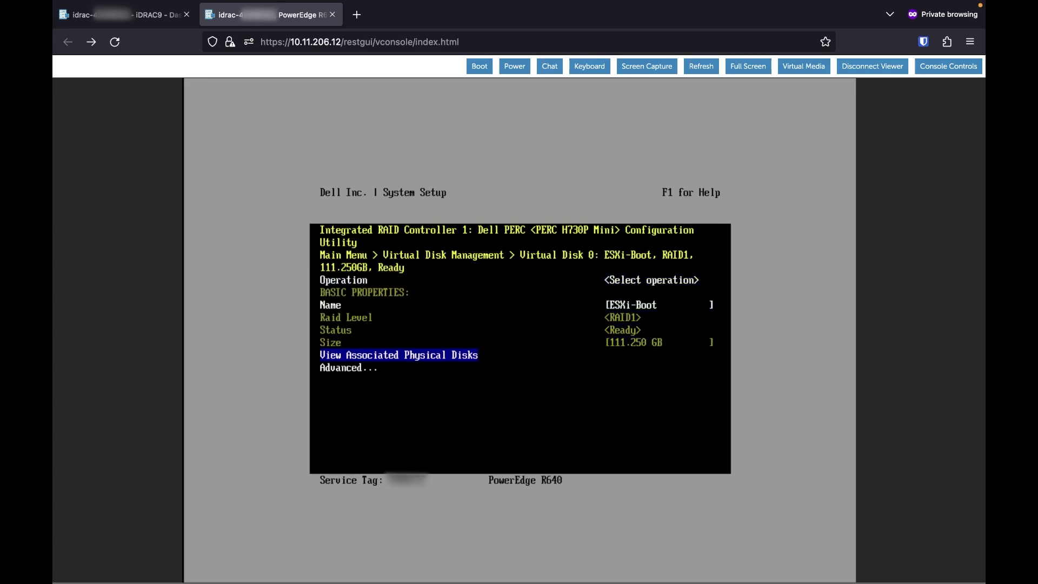
key("Down")
key("Up")
Leave the RAID utility for the System Setup Main Menu and its exit-and-reboot confirmation
key("Escape")
key("Escape")
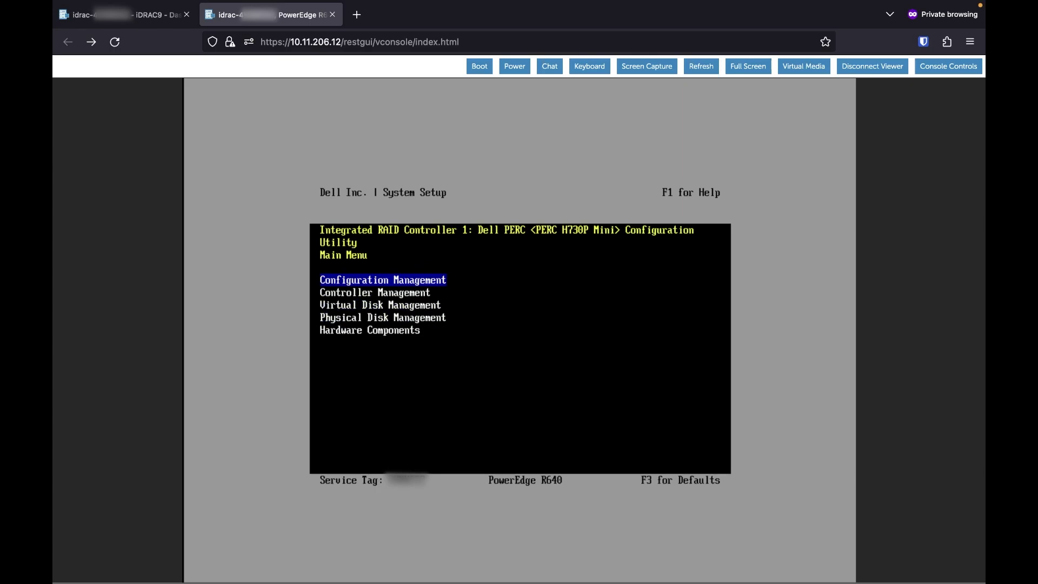
key("Escape")
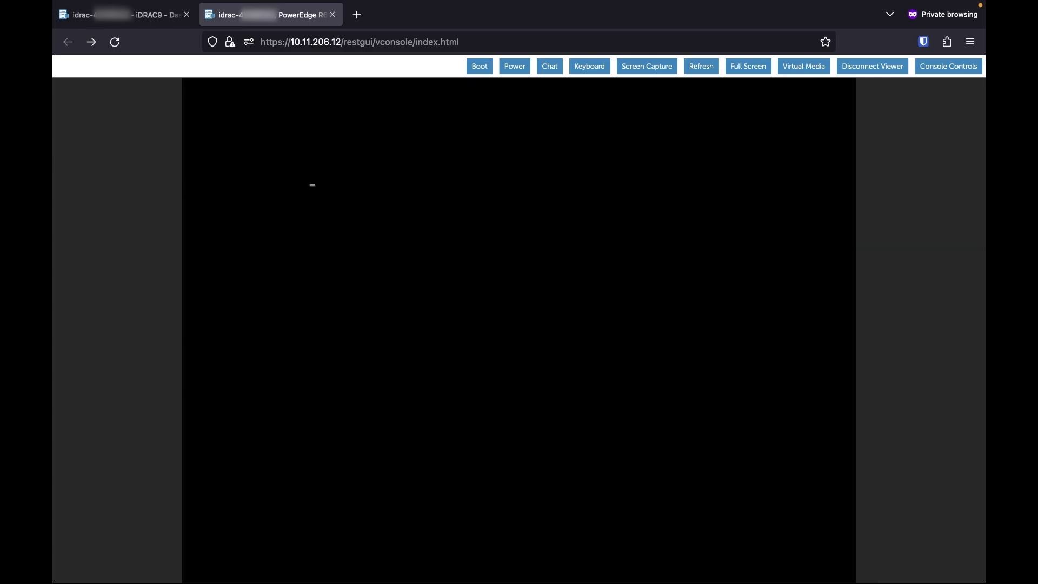
key("Escape")
key("Escape")
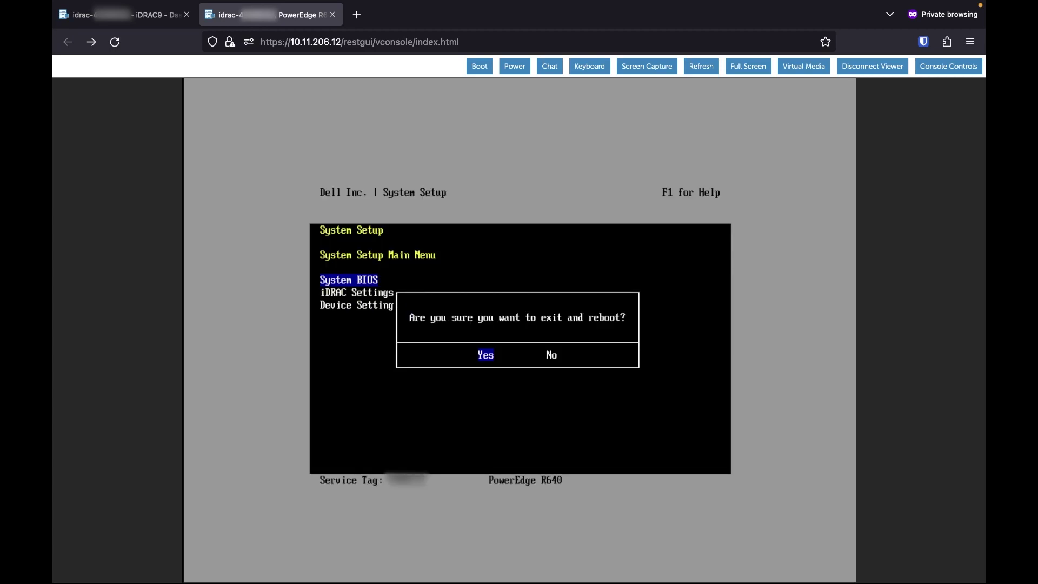
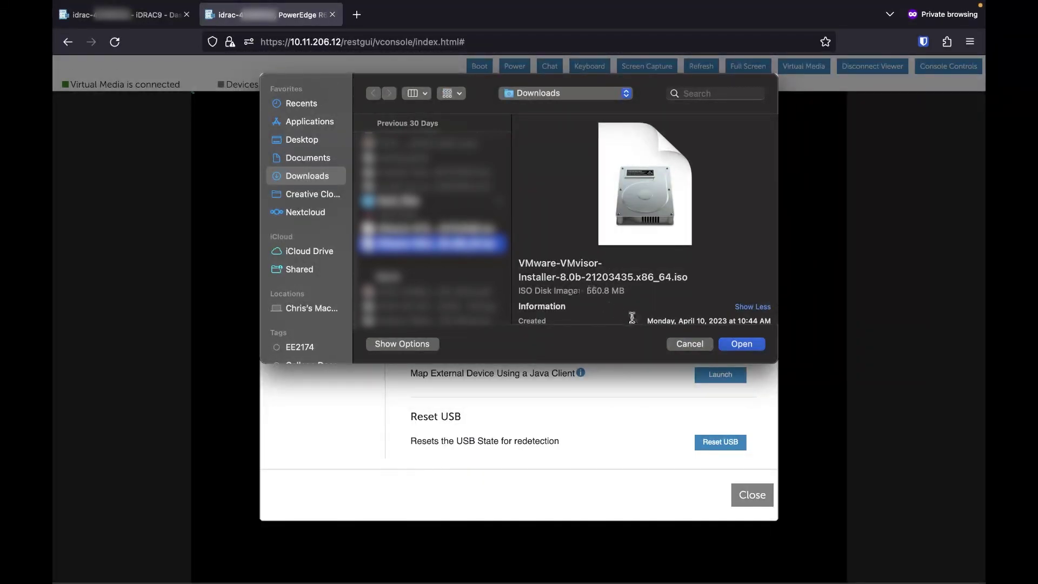
Map the ESXi installer ISO to the virtual CD/DVD drive, then show the one-time boot device choices
left_click(731, 345)
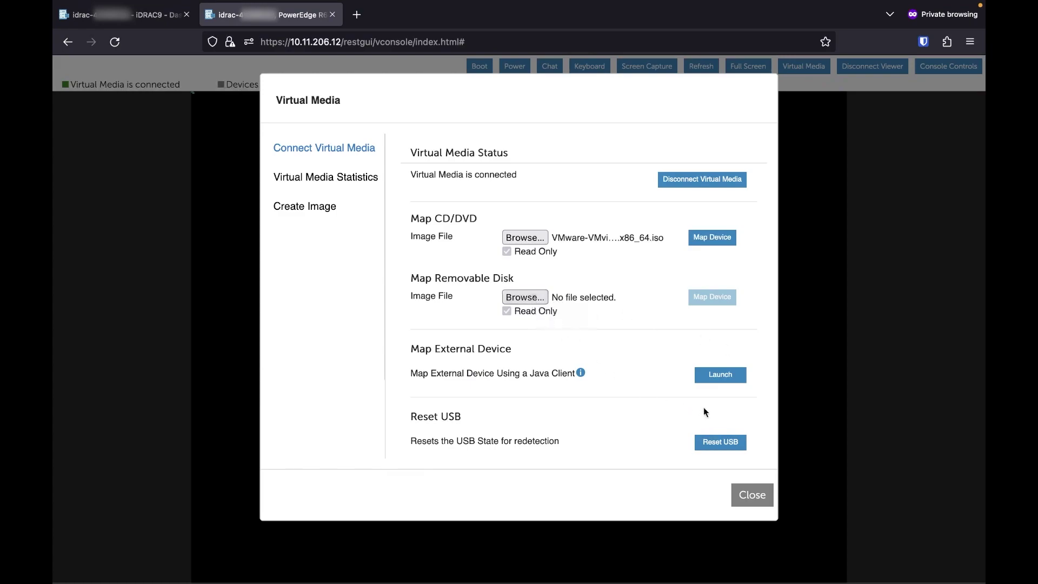
left_click(708, 241)
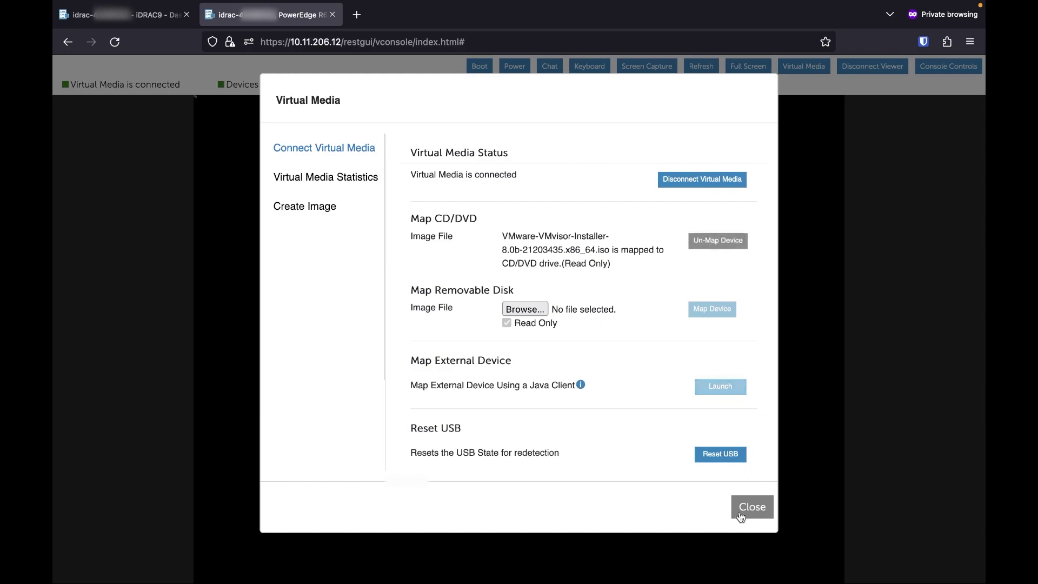
left_click(746, 510)
left_click(475, 67)
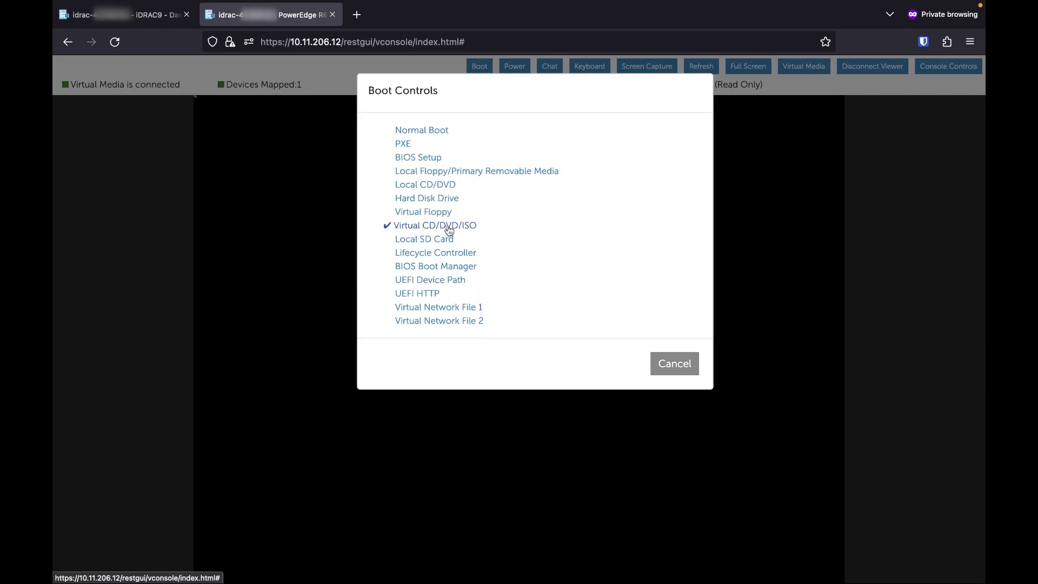
Dismiss Boot Controls and power on the server, confirming, so it boots the ESXi 8.0.0 installer
left_click(670, 363)
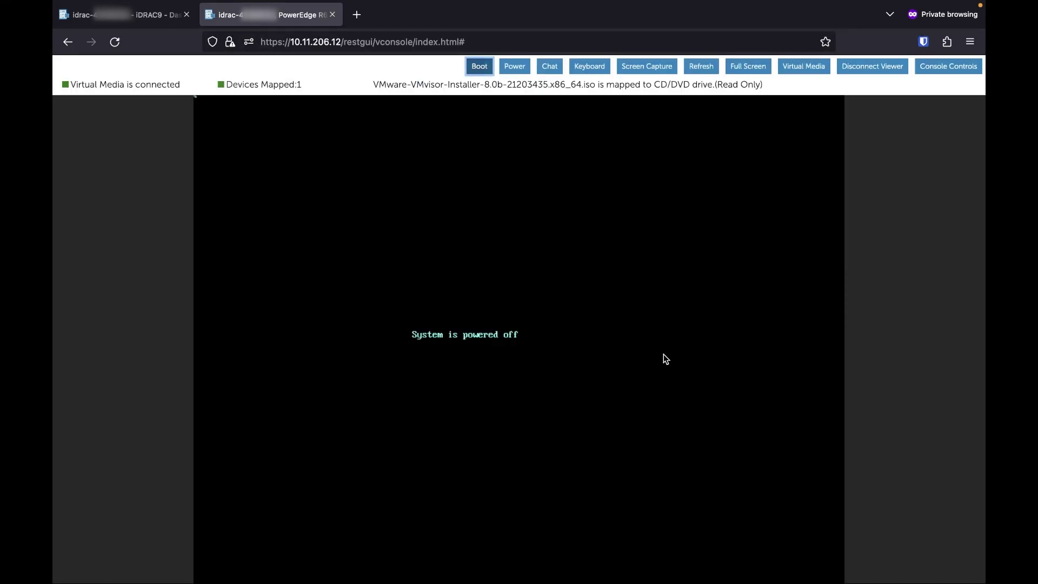
left_click(514, 66)
left_click(440, 130)
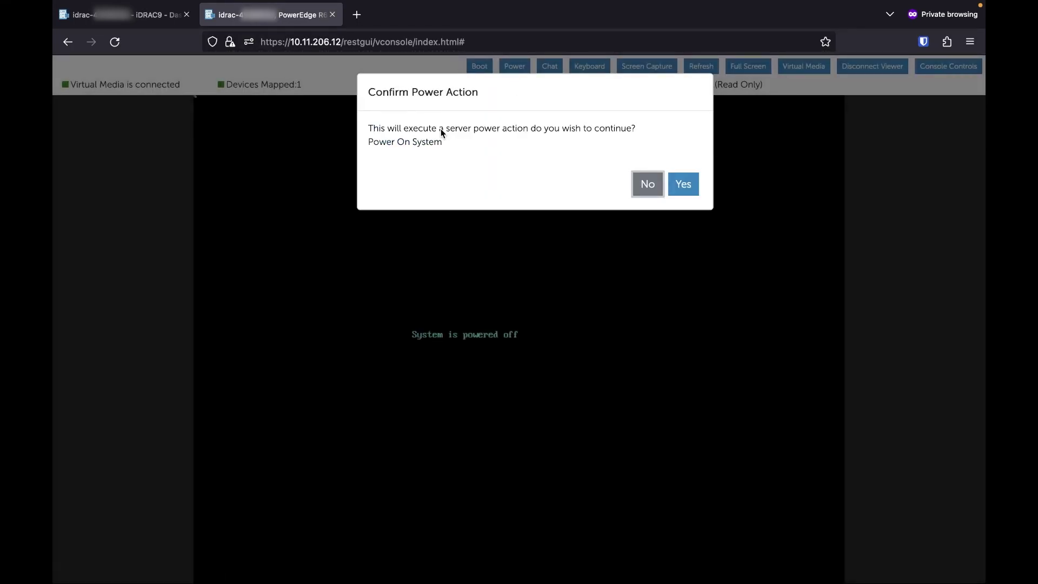
left_click(689, 183)
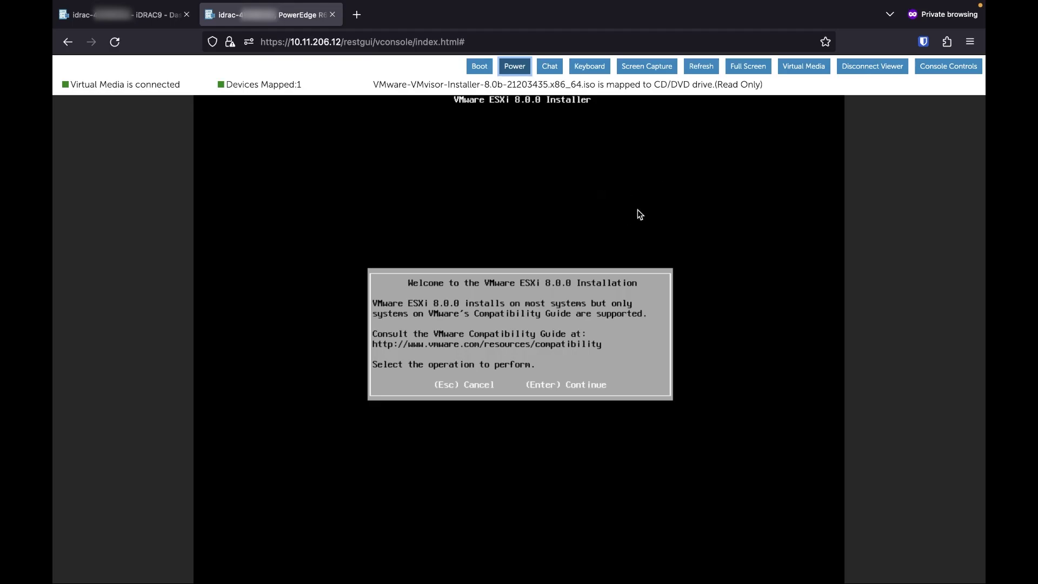
Dismiss the power options and continue past the ESXi installer welcome screen
left_click(514, 66)
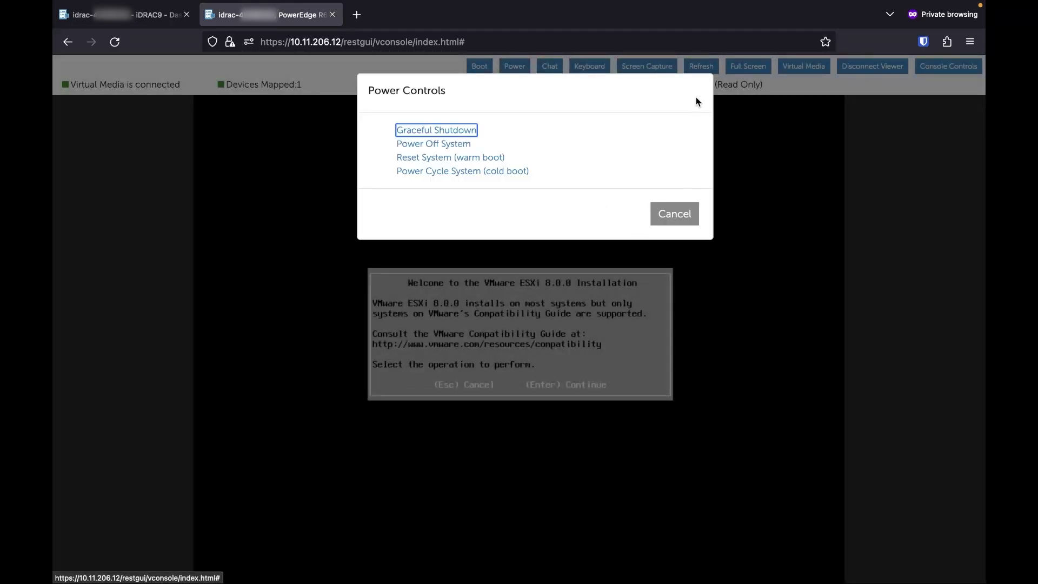
left_click(674, 214)
left_click(637, 277)
key("Return")
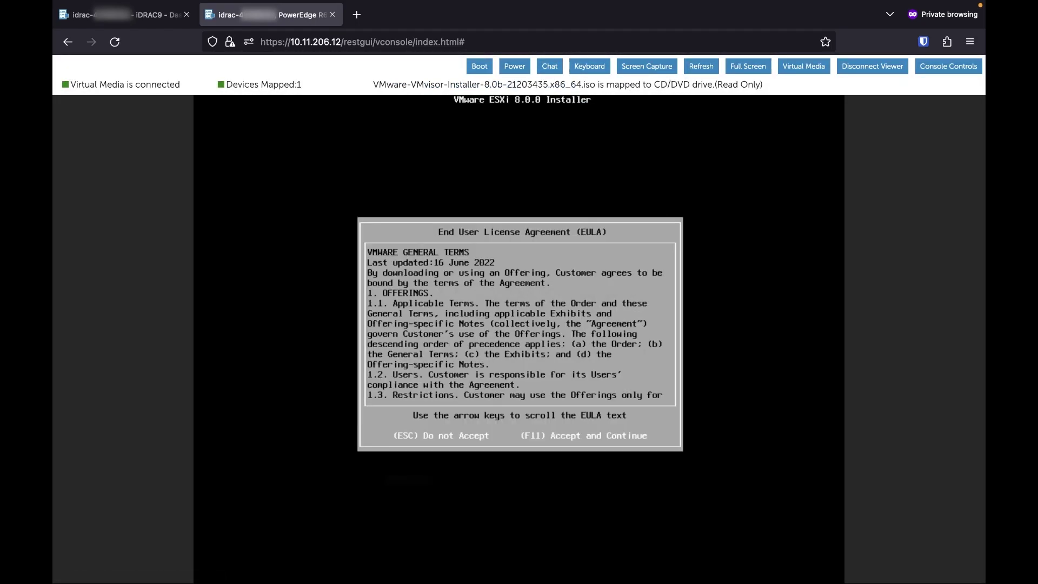
Accept the license agreement with F11 on the on-screen keyboard, moving it off the license text
left_click(589, 66)
left_click_drag(517, 278, 615, 129)
left_click(667, 148)
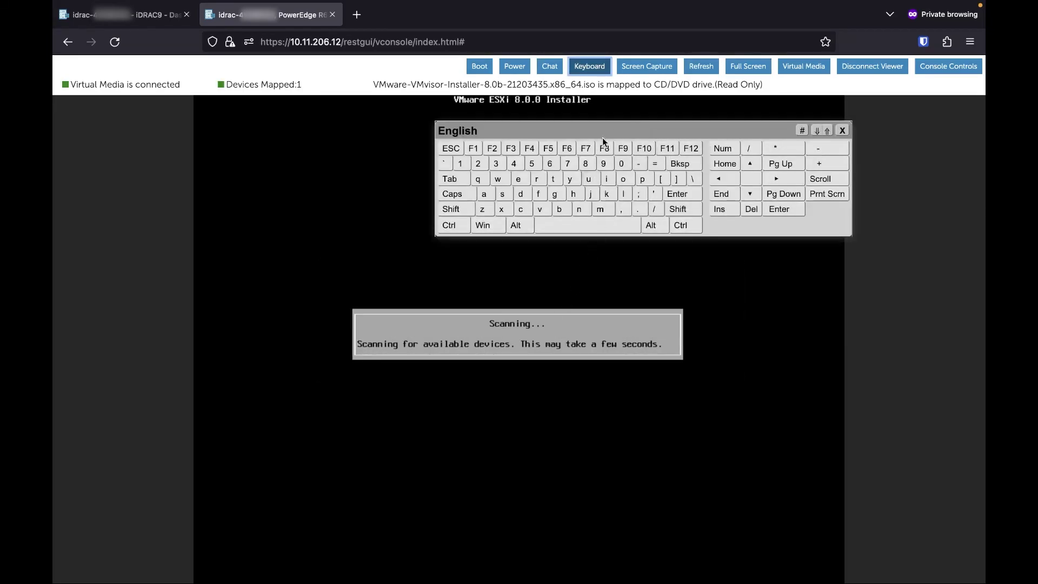
mouse_move(597, 131)
left_mouse_down()
mouse_move(592, 108)
mouse_move(595, 117)
left_mouse_up()
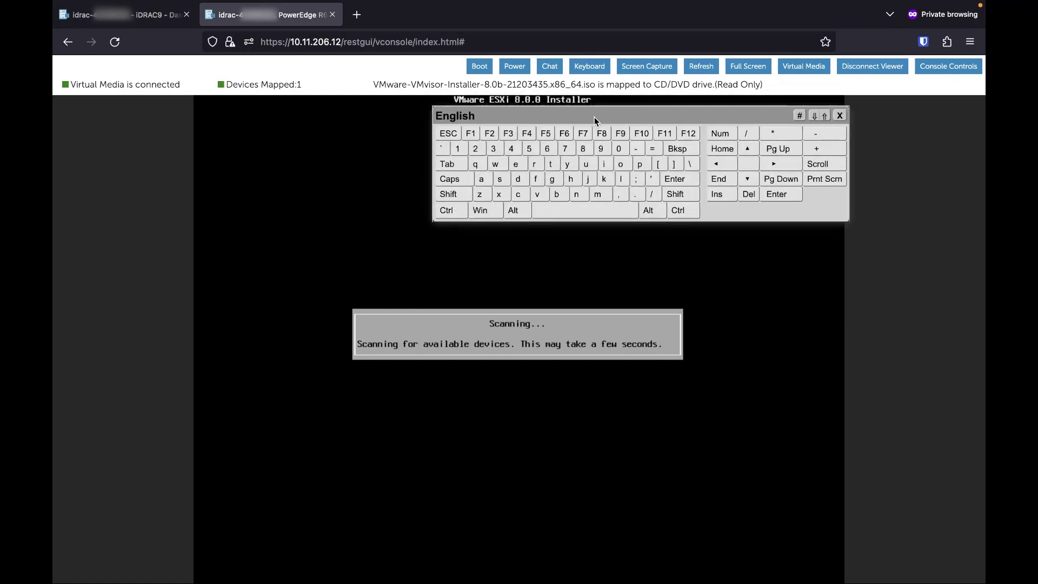
left_click_drag(516, 115, 641, 122)
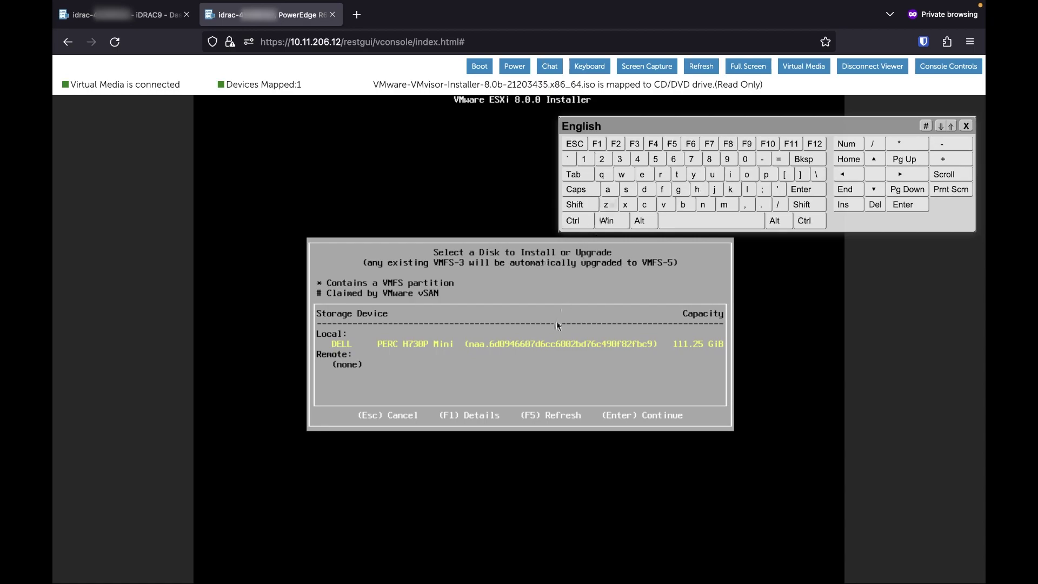
Install to the DELL PERC H730P Mini disk, confirm the overwrite, and enter a matching root password
key("Return")
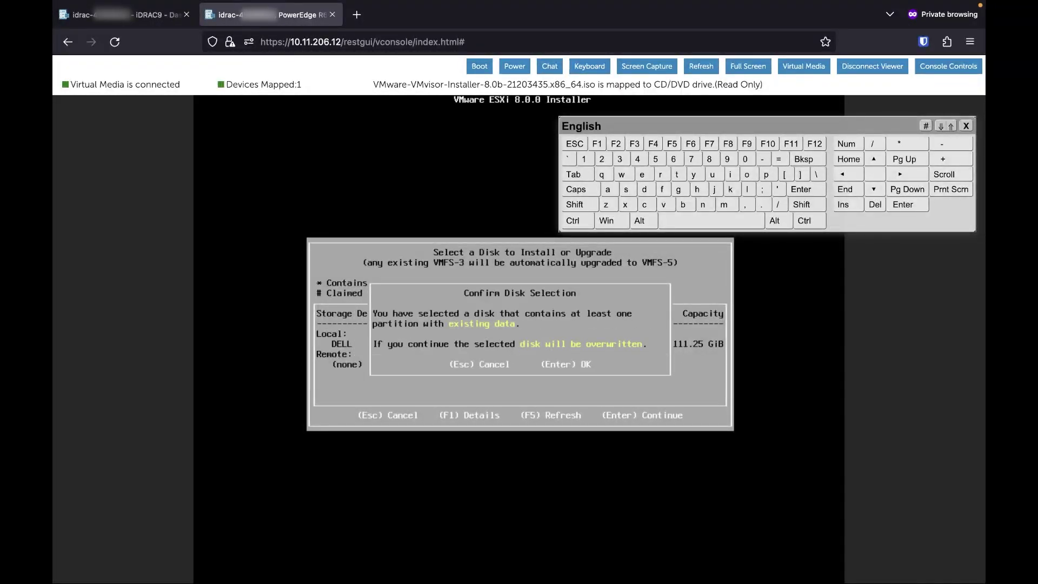
key("Return")
key("Return")
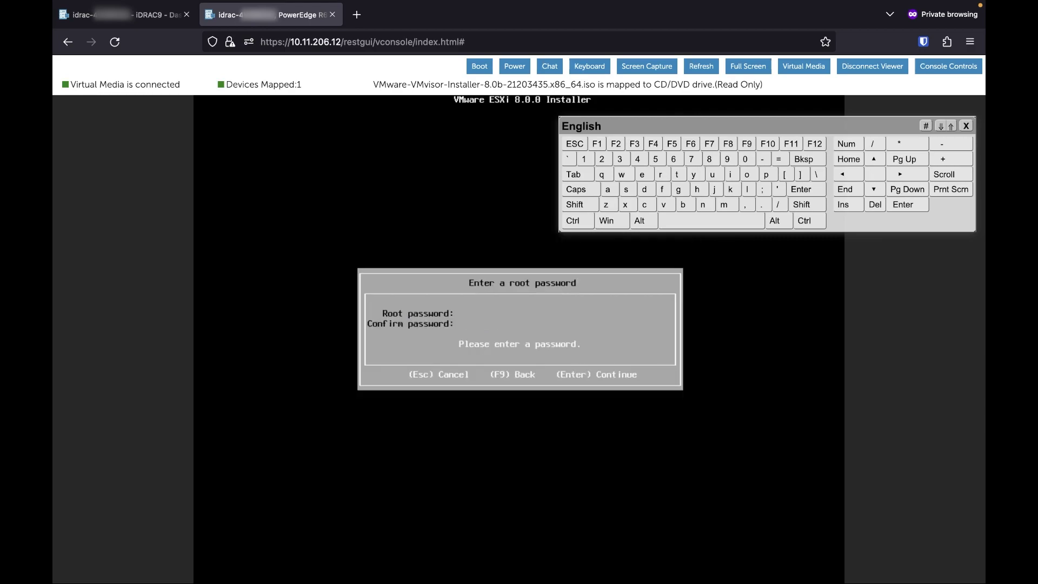
type("**")
key("BackSpace")
key("BackSpace")
type("****")
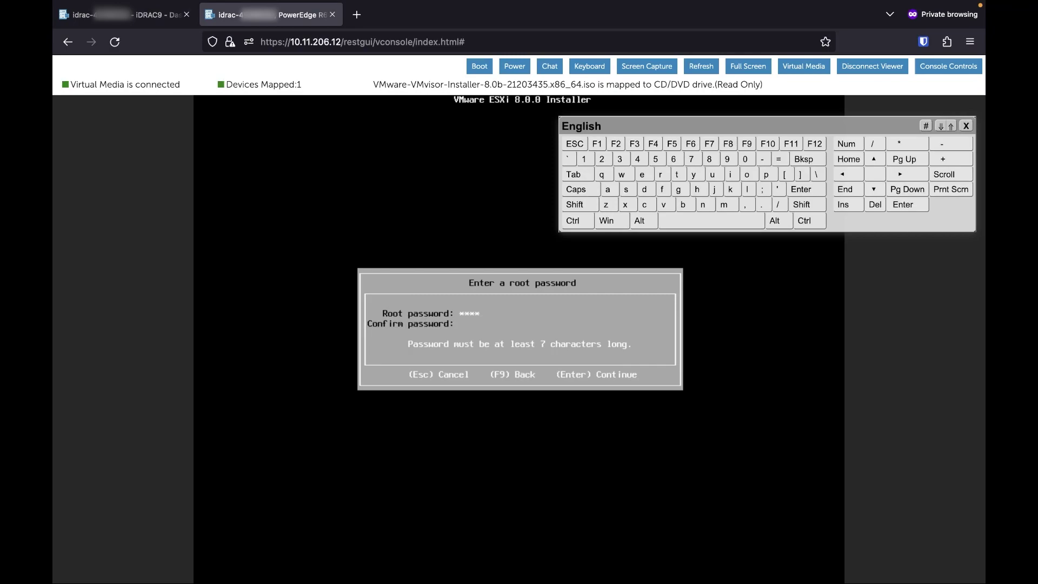
type("*********")
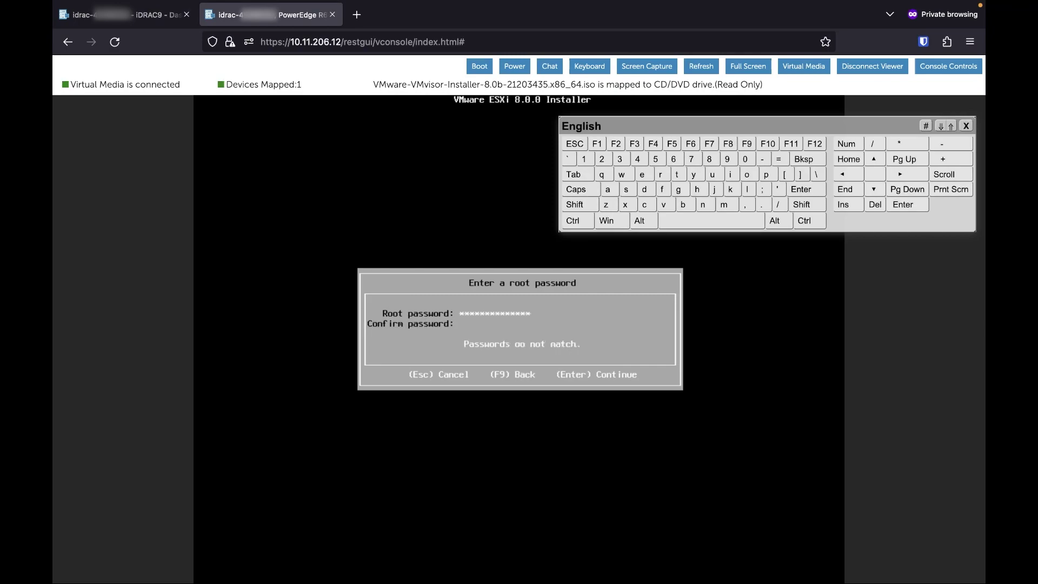
type("***************")
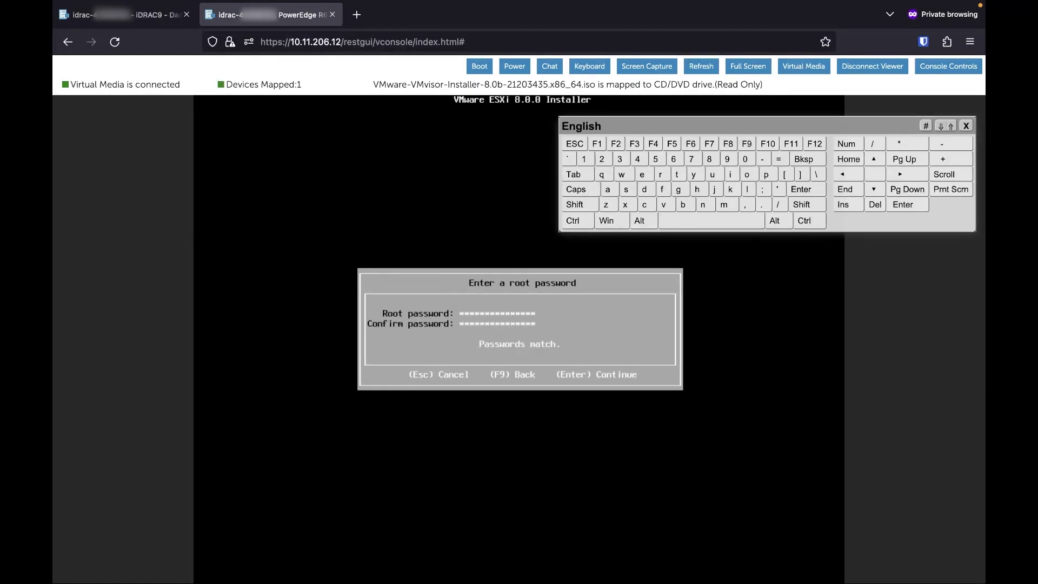
key("Return")
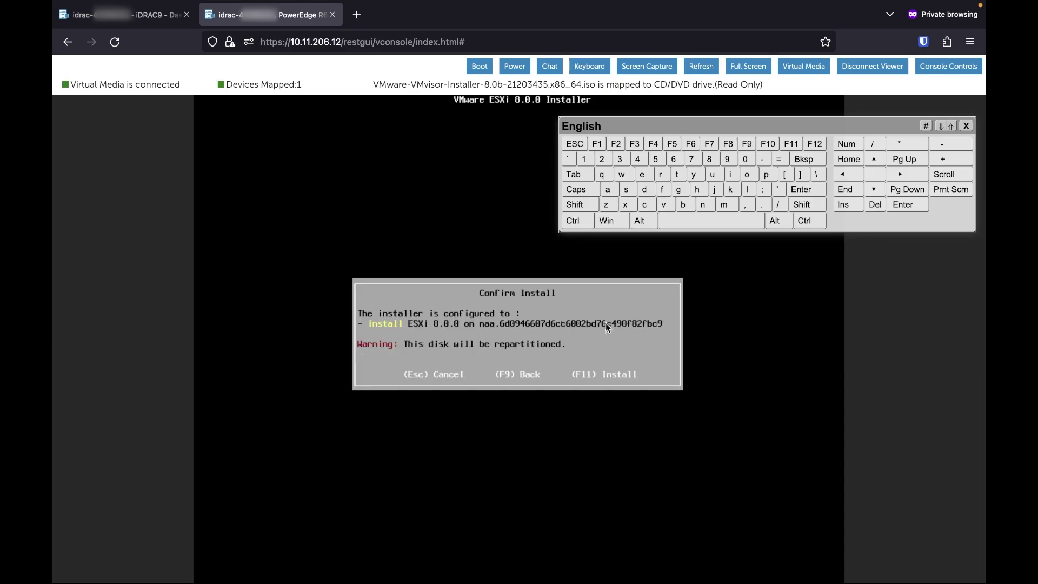
Start the ESXi install with F11, then close the on-screen keyboard once installation completes
left_click(784, 144)
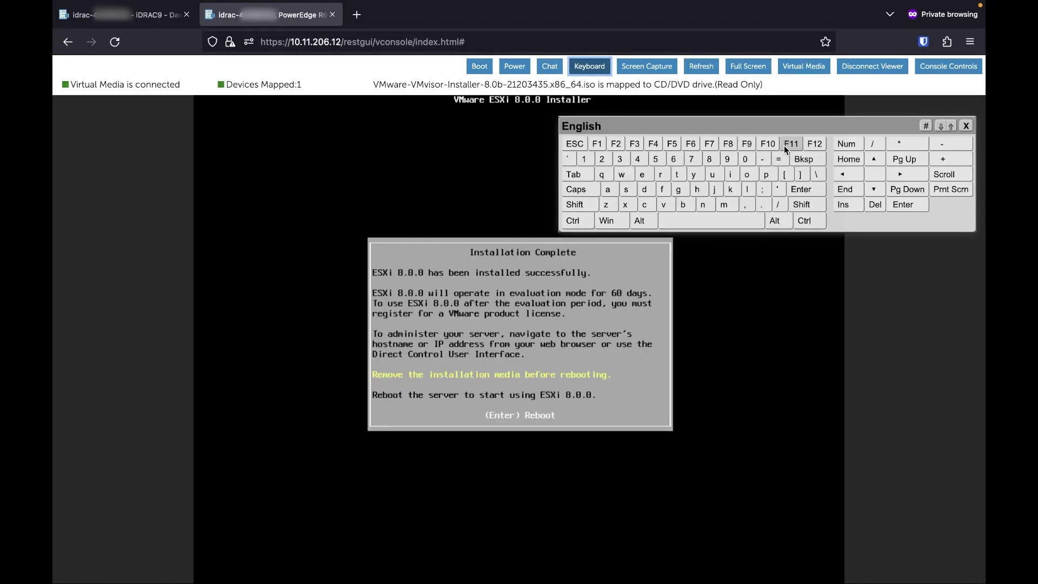
left_click(967, 125)
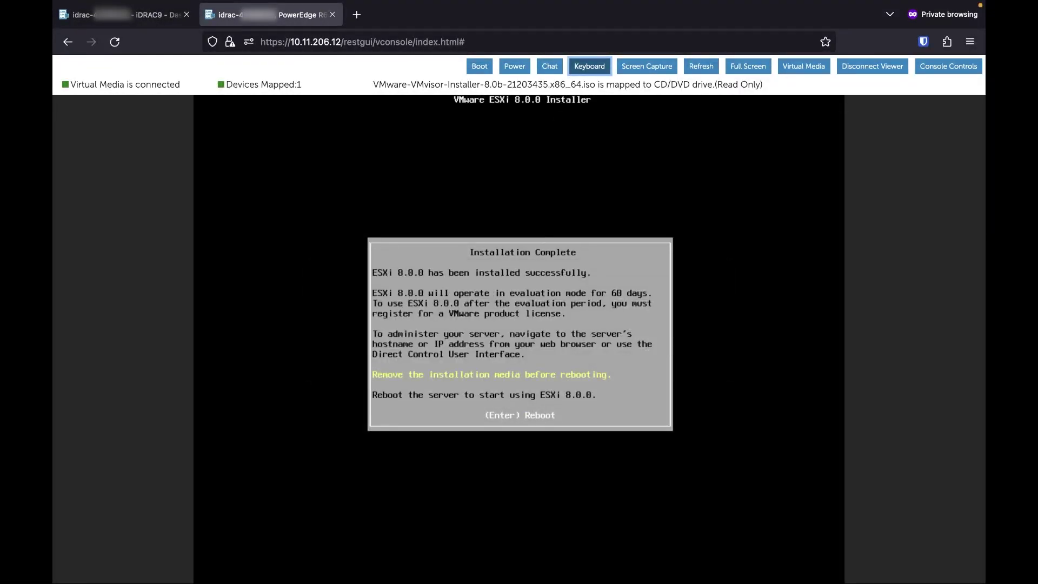
left_click(647, 388)
Reboot the server after installation and disconnect all virtual media to unmap the installer ISO
key("Return")
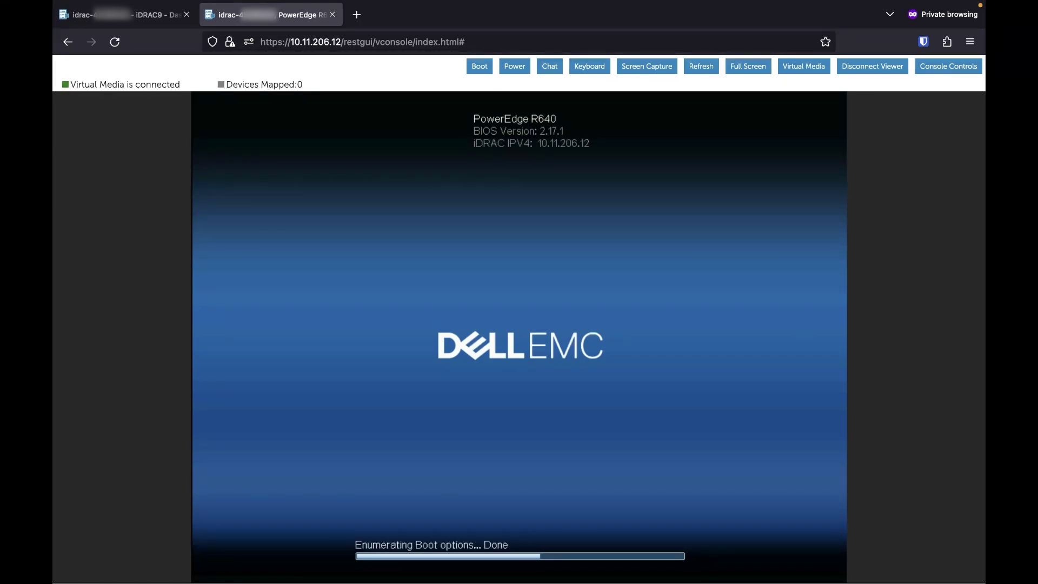
left_click(799, 66)
left_click(685, 182)
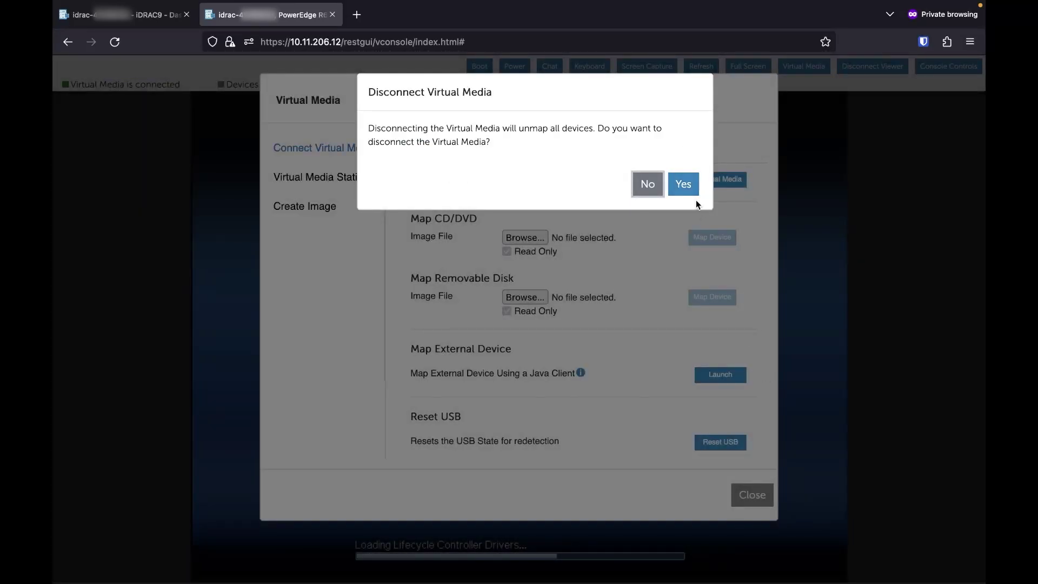
left_click(681, 184)
left_click(748, 418)
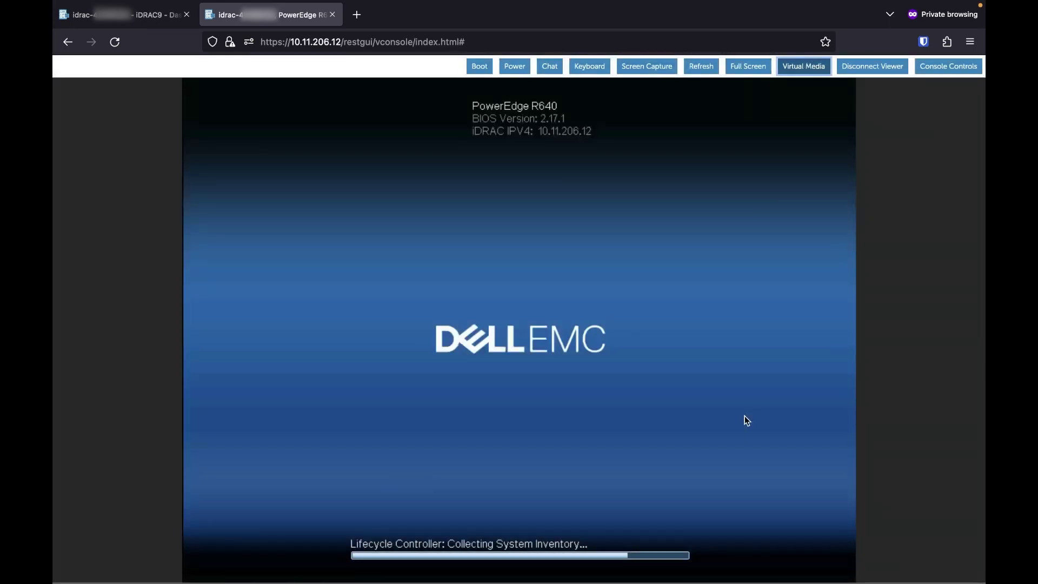